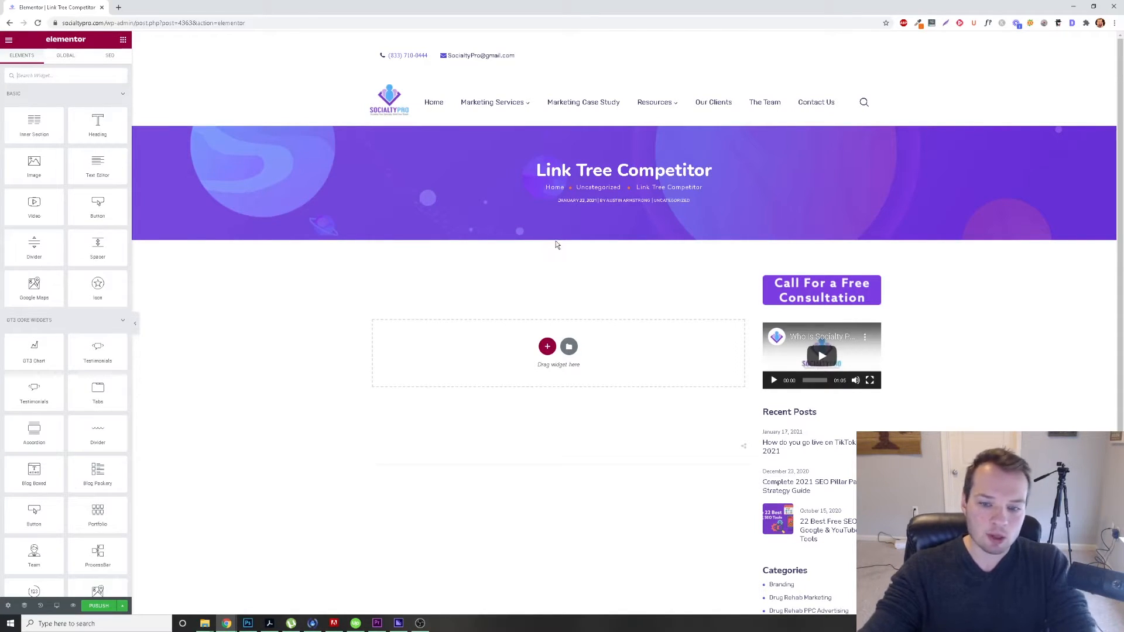
# Add a Video widget to the empty content area of the Link Tree Competitor page
pyautogui.scroll(-4, 556, 245)
pyautogui.scroll(4, 566, 201)
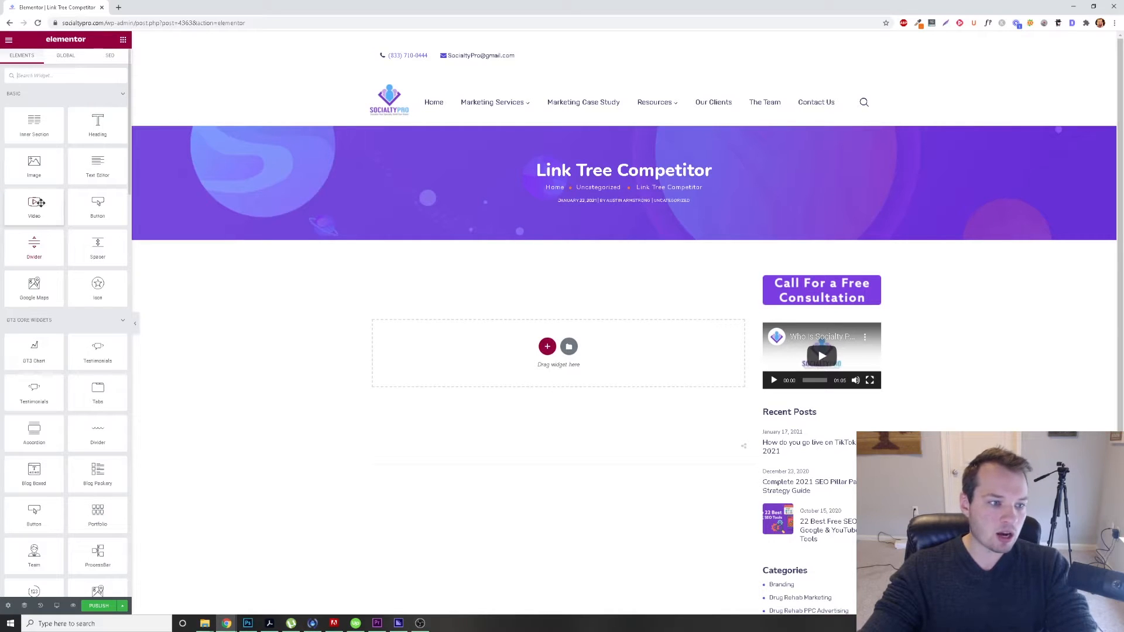
pyautogui.scroll(-1, 304, 314)
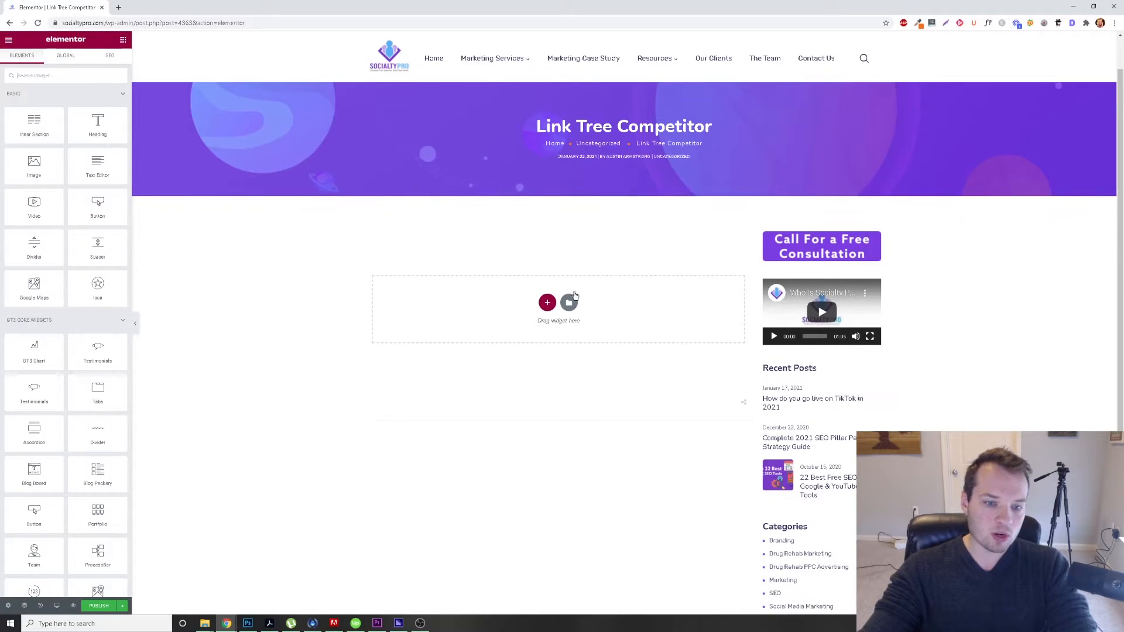
pyautogui.scroll(1, 524, 281)
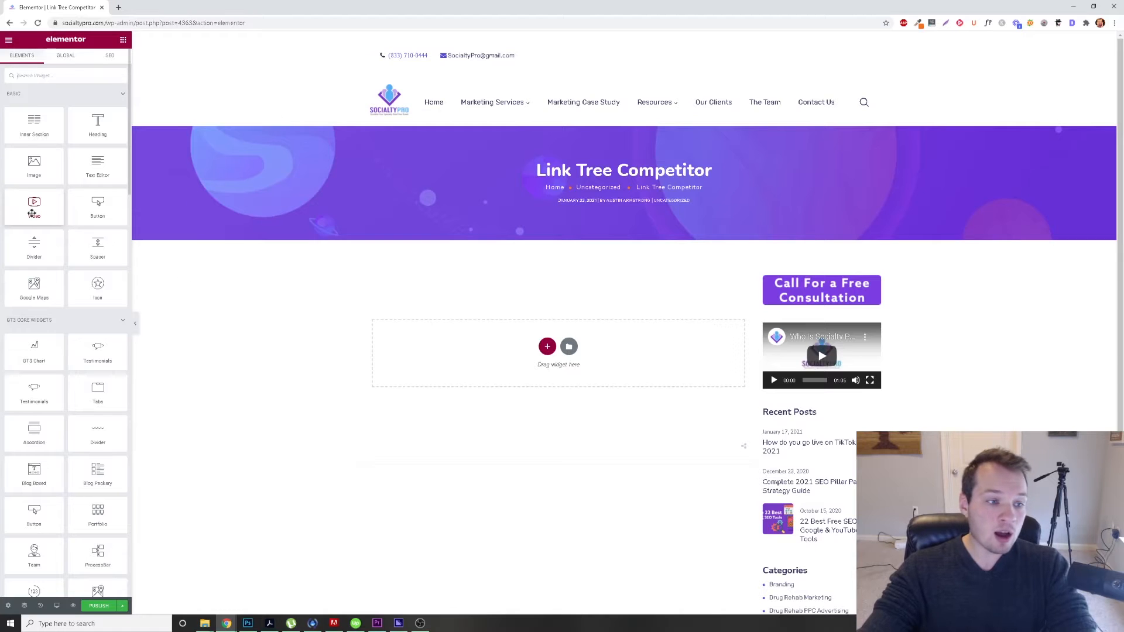
pyautogui.moveTo(34, 208); pyautogui.dragTo(544, 349)
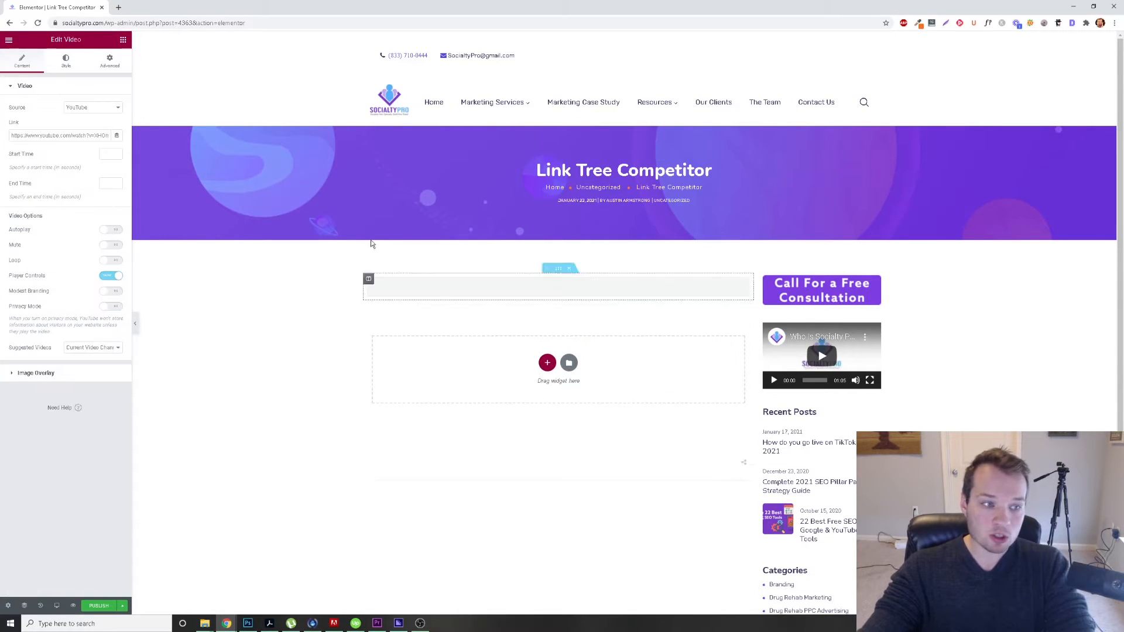
# Add a Button widget below the video and set its text to "Buy my thing!"
pyautogui.scroll(-2, 585, 310)
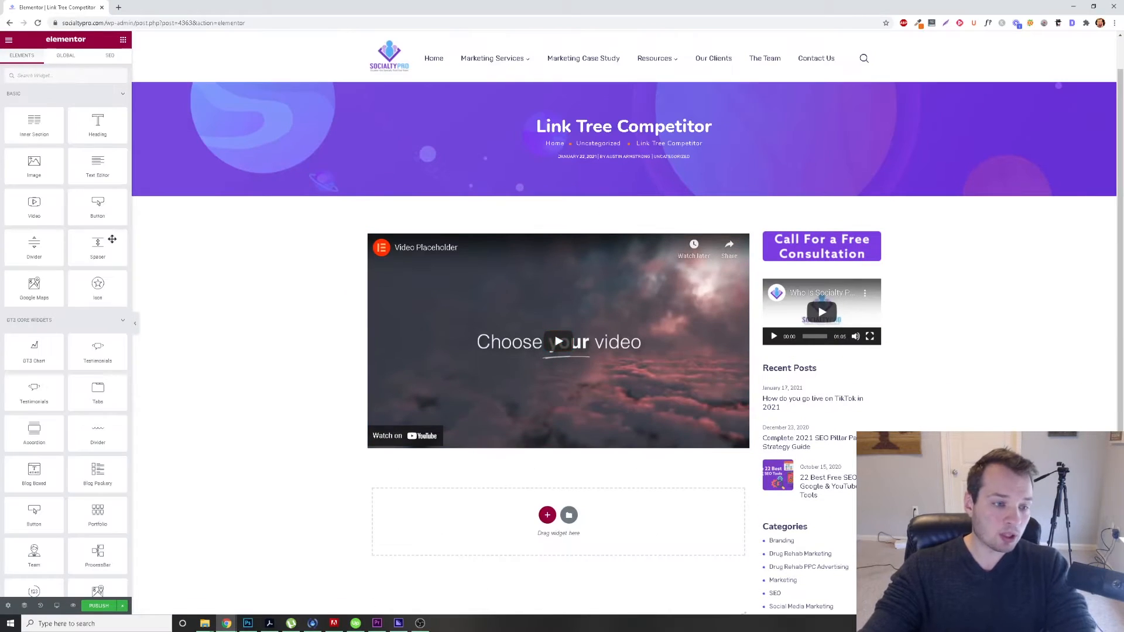
pyautogui.moveTo(101, 208); pyautogui.dragTo(585, 477)
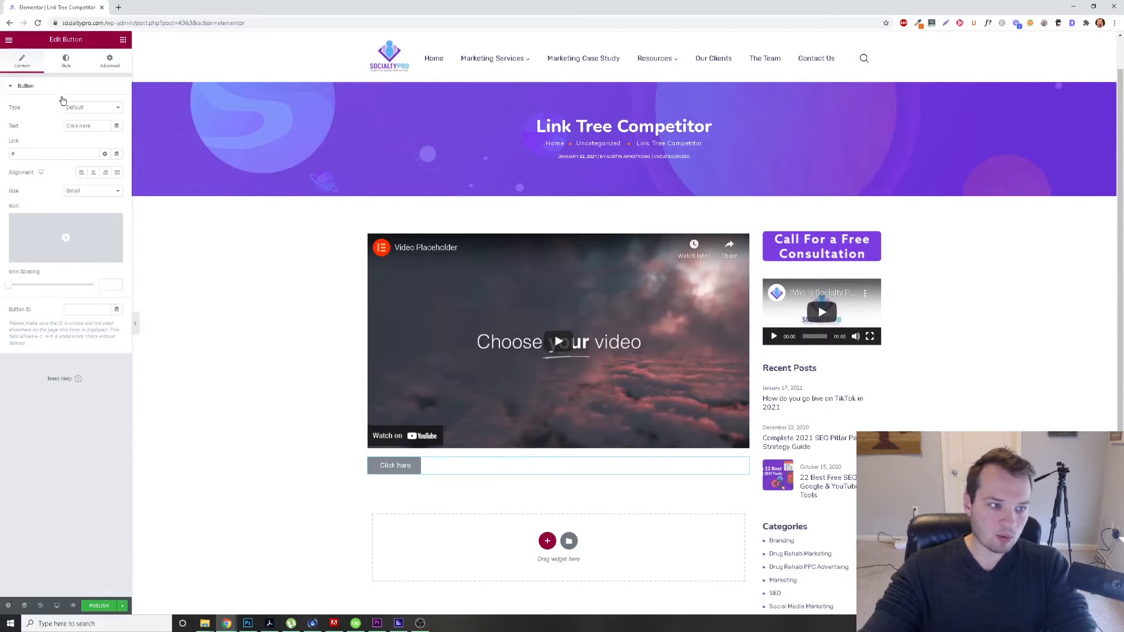
pyautogui.tripleClick(91, 127)
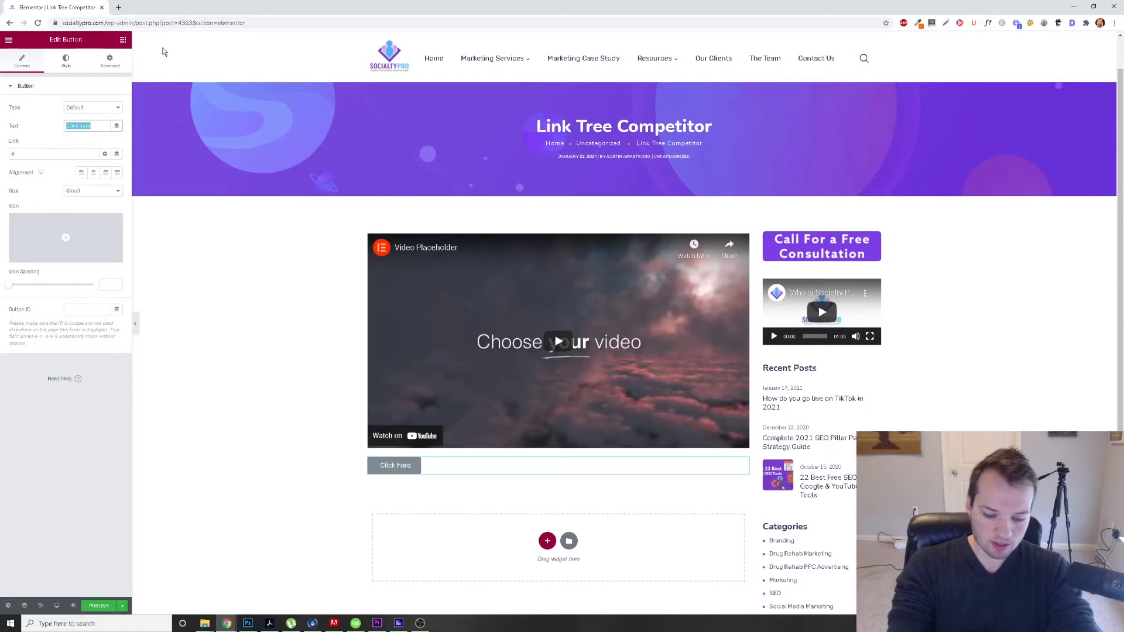
pyautogui.write('Buy my thing!')
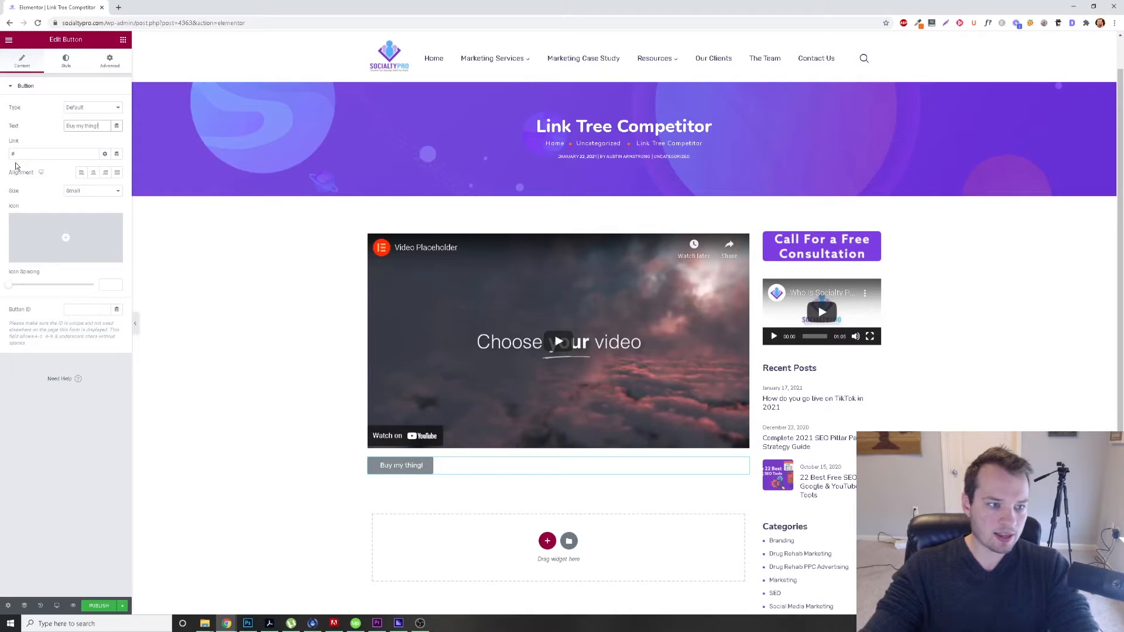
# Center-align the "Buy my thing!" button and set its size to Large
pyautogui.click(94, 173)
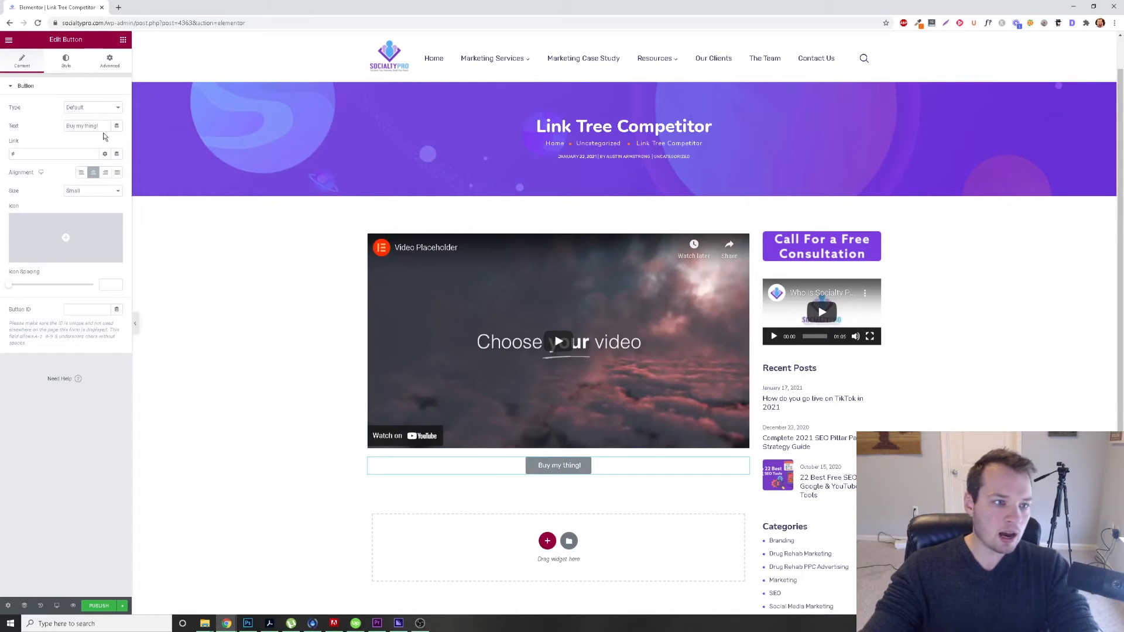
pyautogui.click(84, 192)
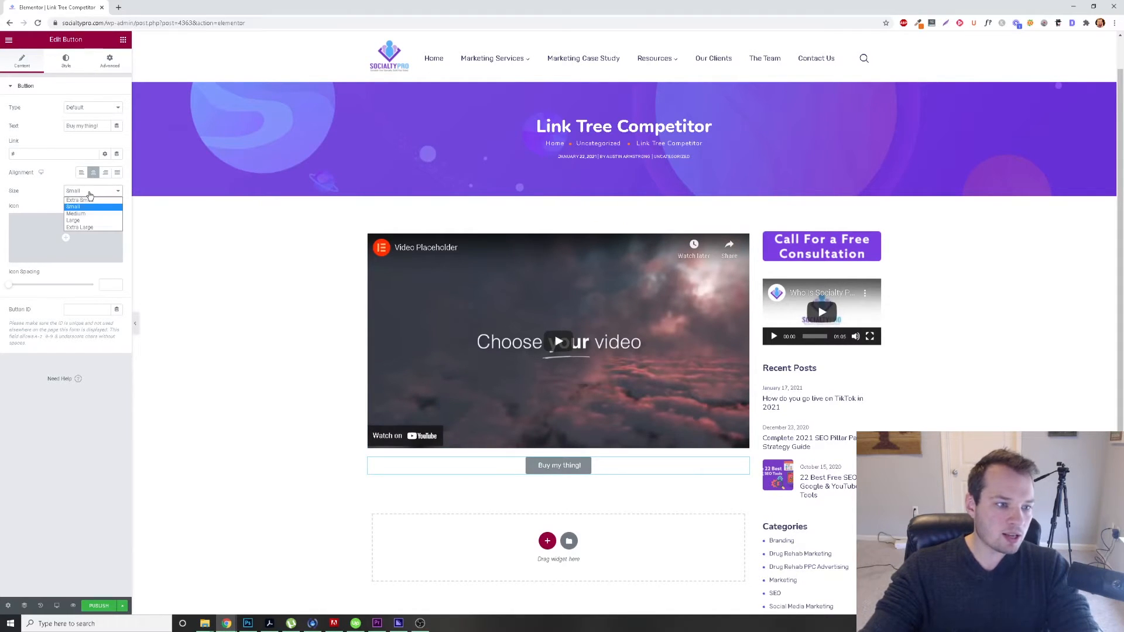
pyautogui.click(88, 220)
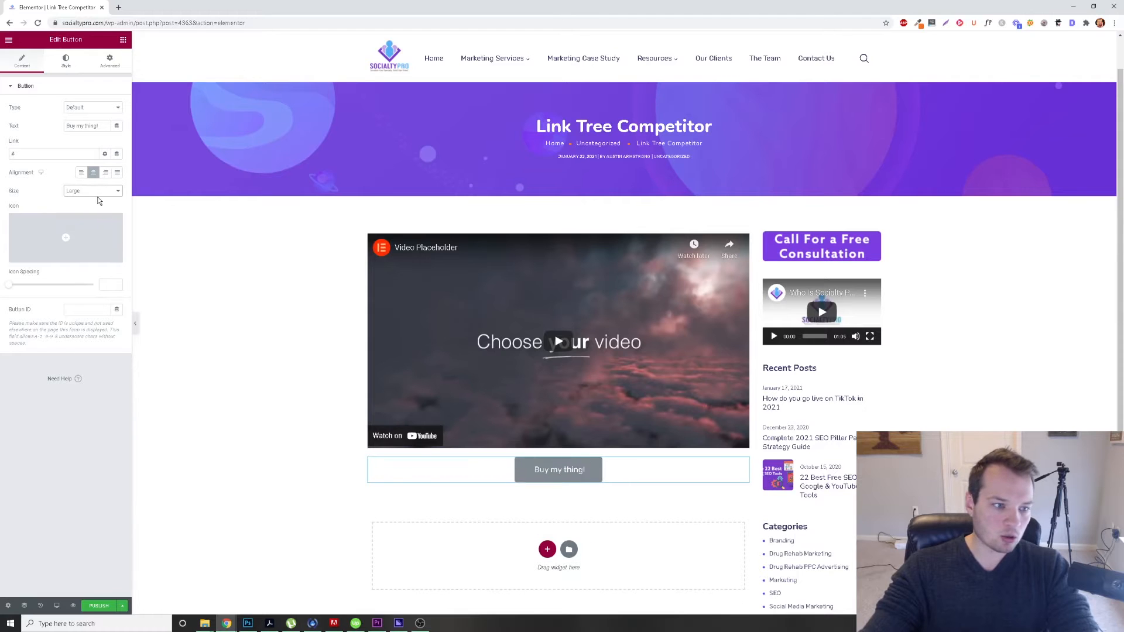
# Insert the bell icon from the icon library into the "Buy my thing!" button
pyautogui.click(73, 240)
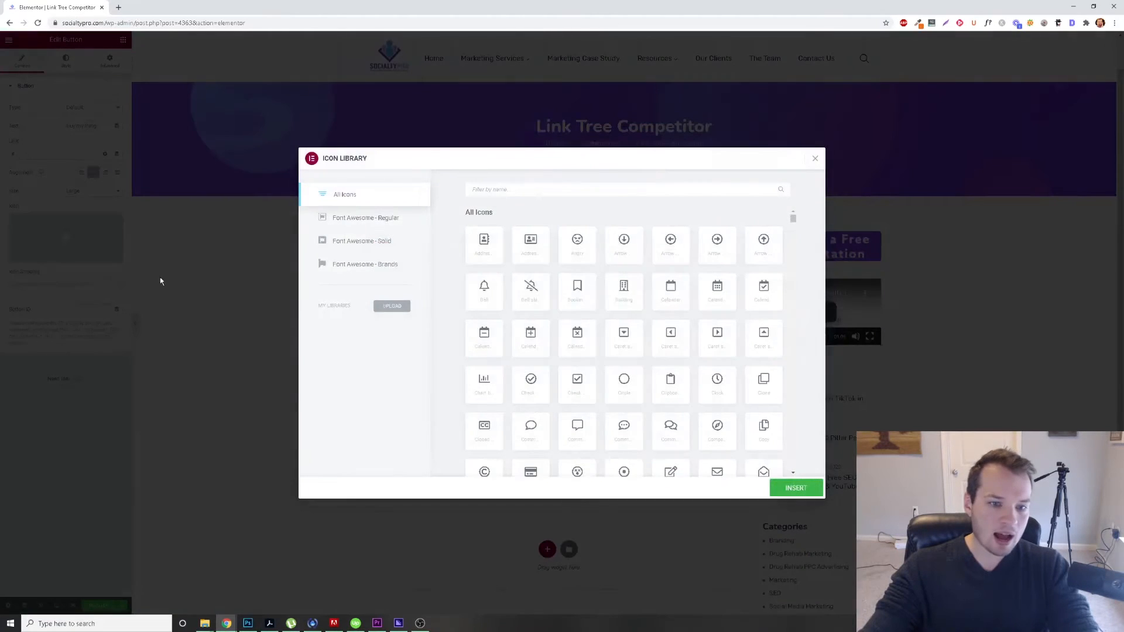
pyautogui.click(799, 489)
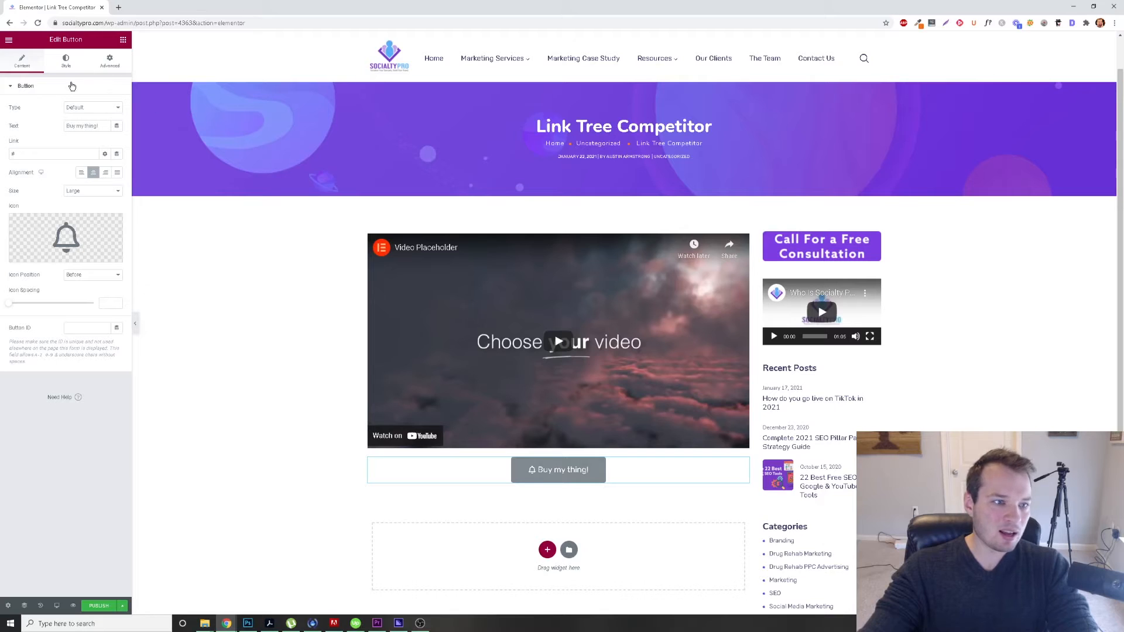
# Try the Rubber Band entrance animation on the button and settle on Head Shake instead
pyautogui.click(112, 64)
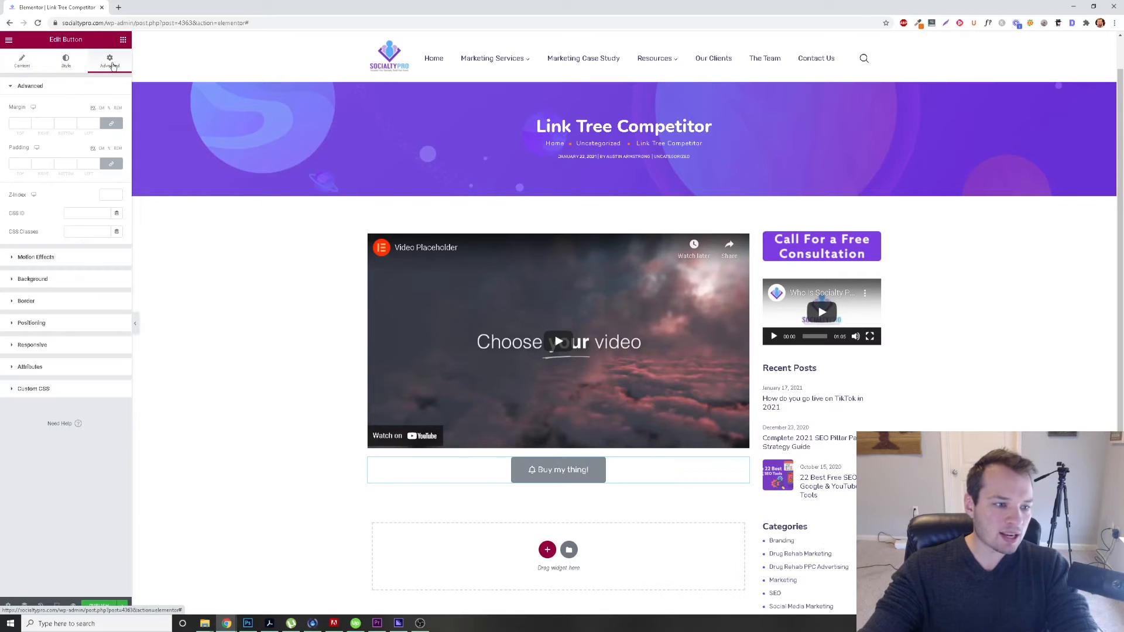
pyautogui.click(61, 258)
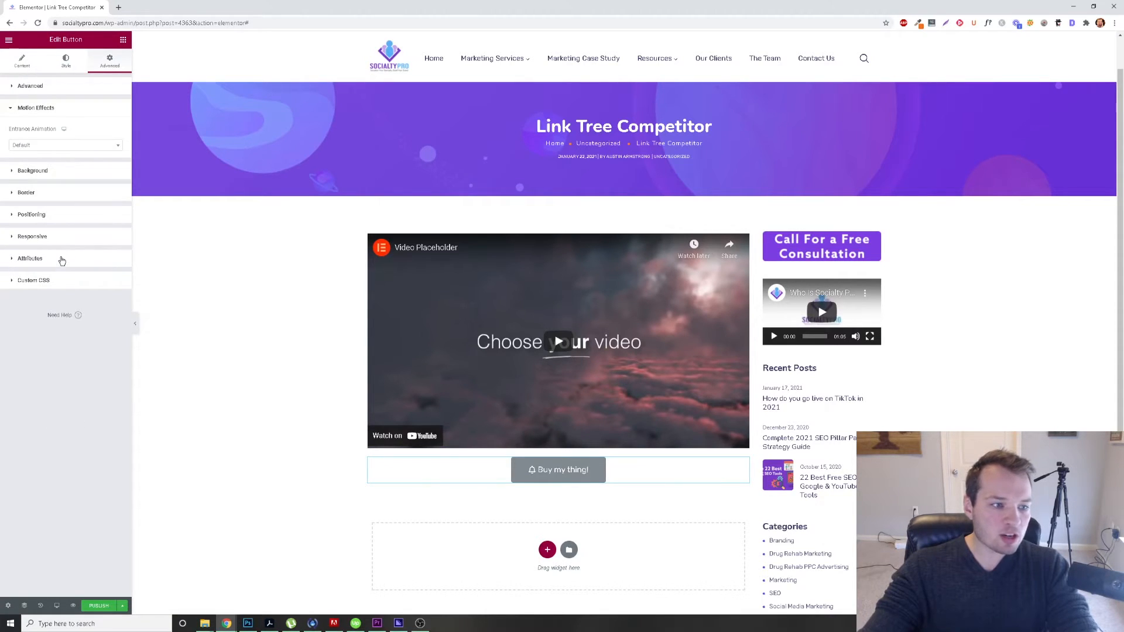
pyautogui.click(61, 148)
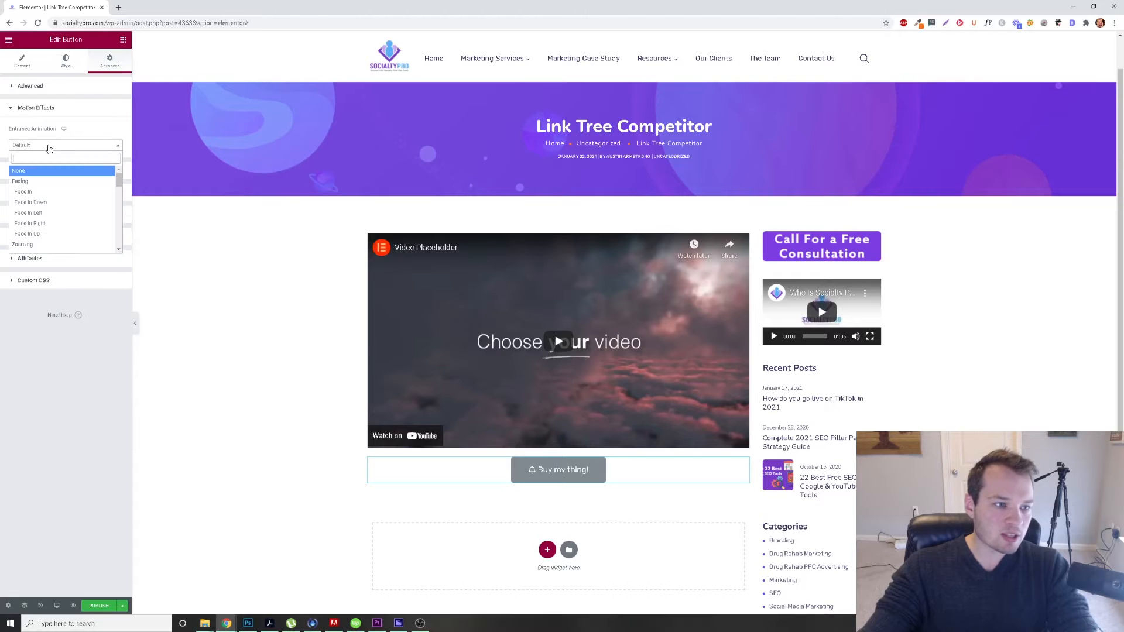
pyautogui.moveTo(118, 181); pyautogui.dragTo(122, 228)
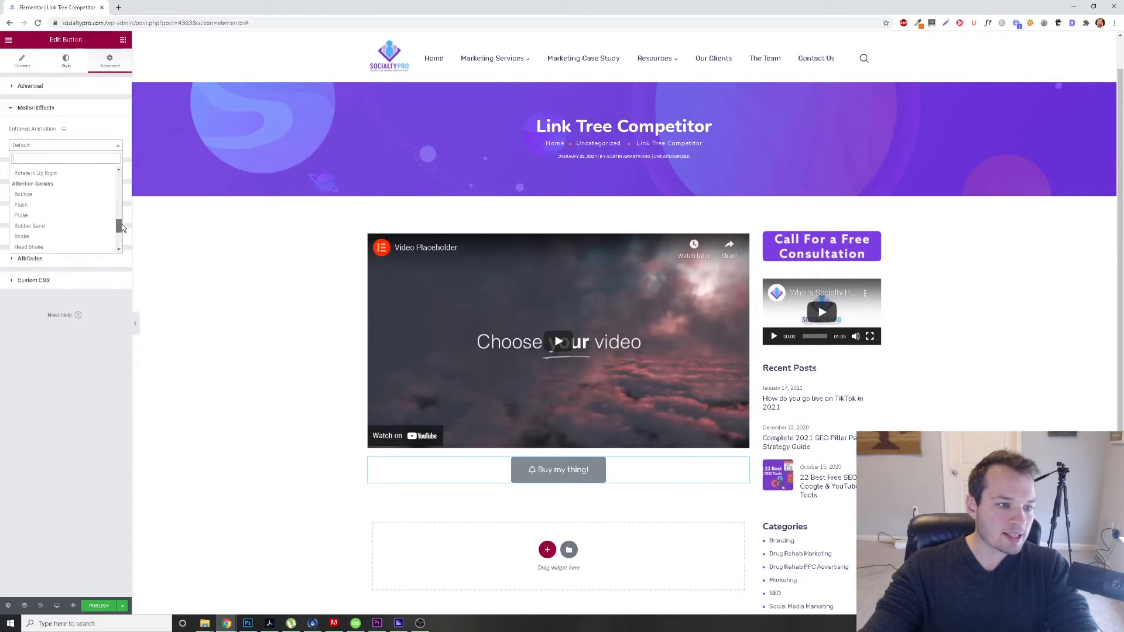
pyautogui.click(33, 226)
pyautogui.click(78, 146)
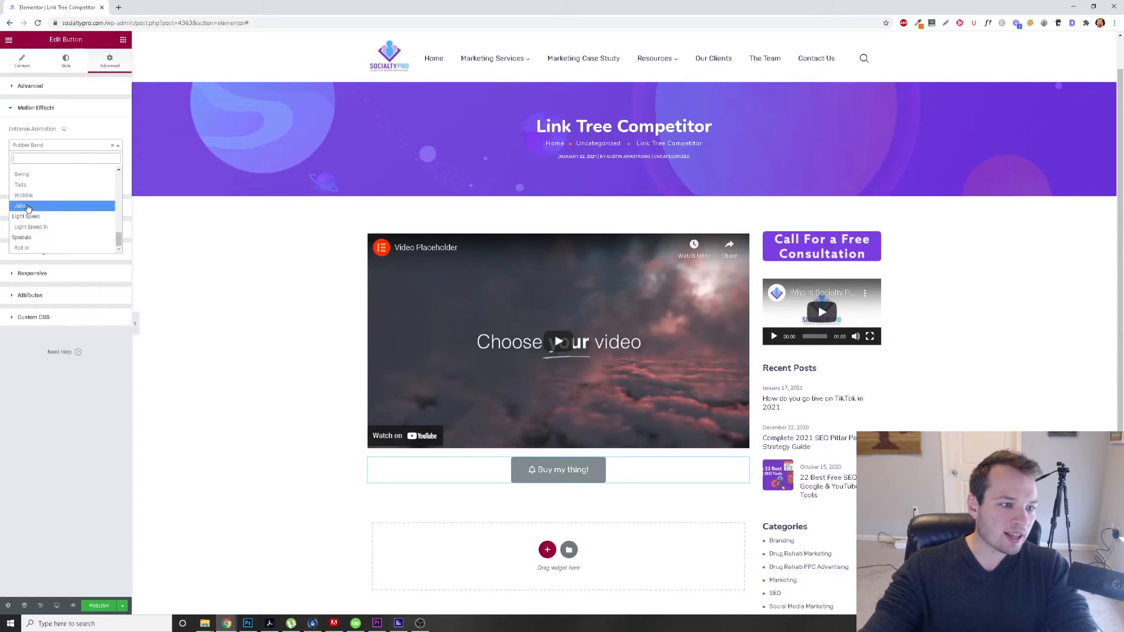
pyautogui.scroll(2, 40, 210)
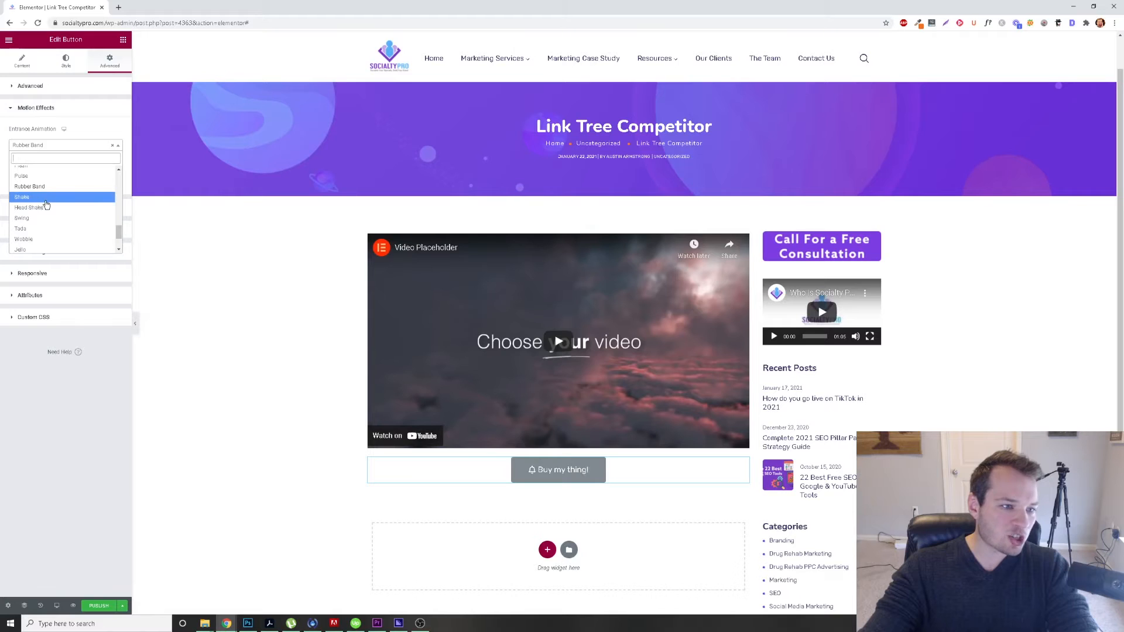
pyautogui.click(49, 209)
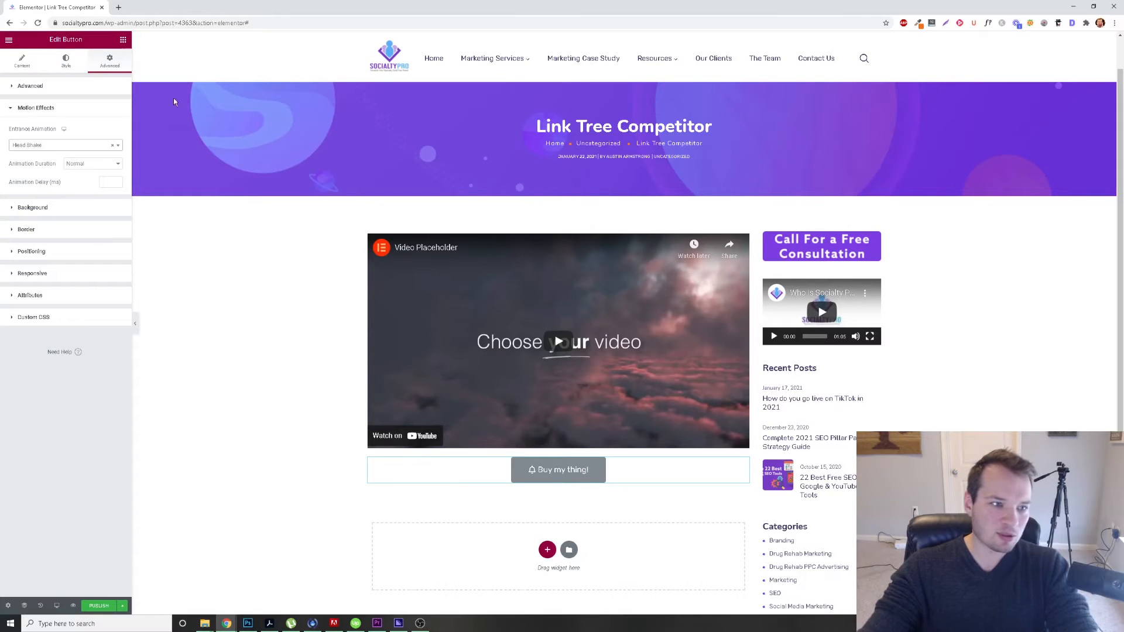
# Try the Info type on the button and set its type to Success
pyautogui.click(22, 60)
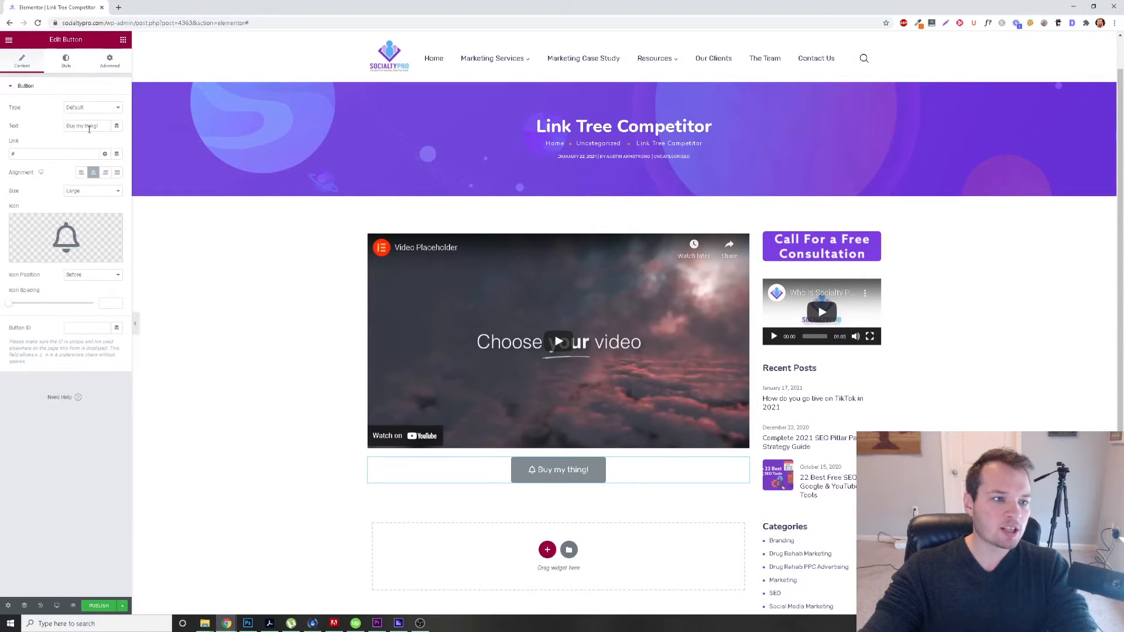
pyautogui.click(99, 108)
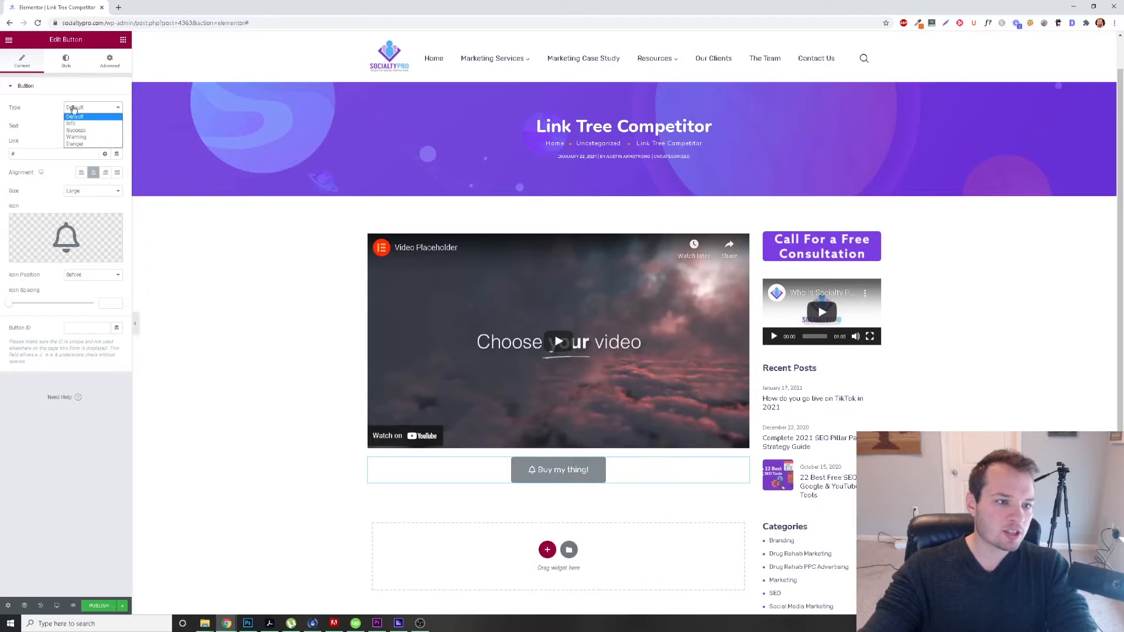
pyautogui.click(73, 124)
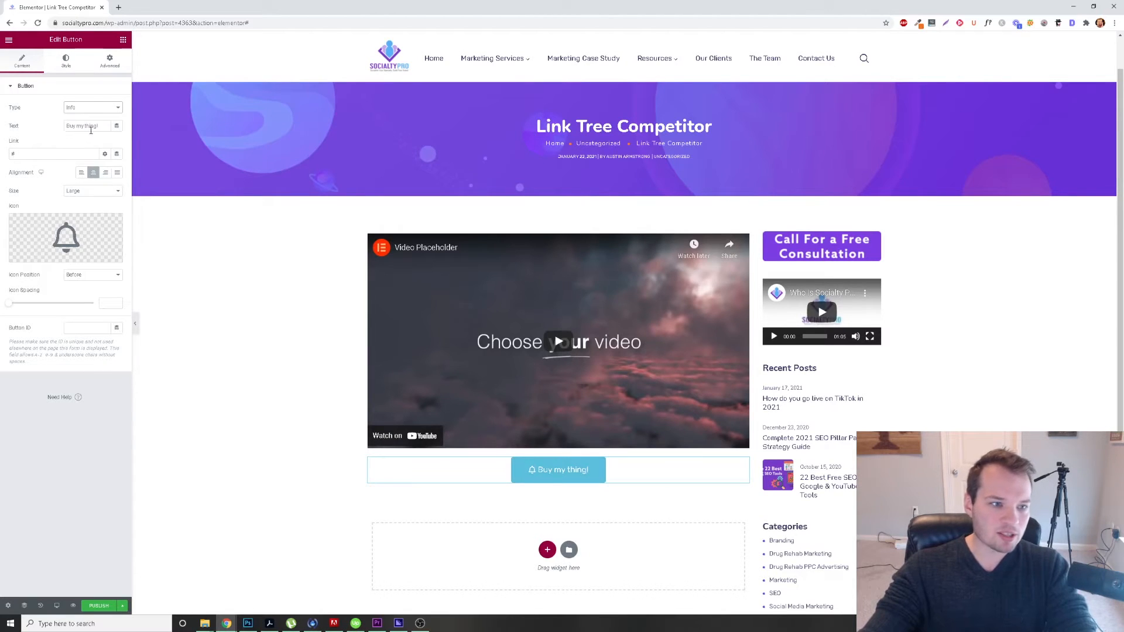
pyautogui.click(89, 89)
pyautogui.click(63, 88)
pyautogui.click(88, 107)
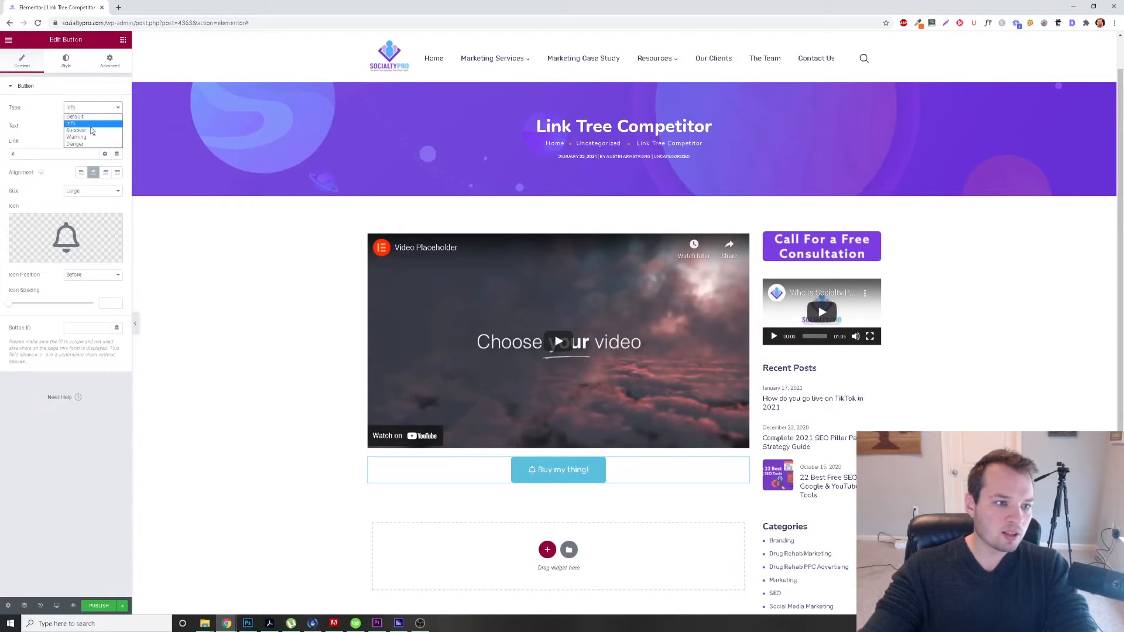
pyautogui.click(86, 131)
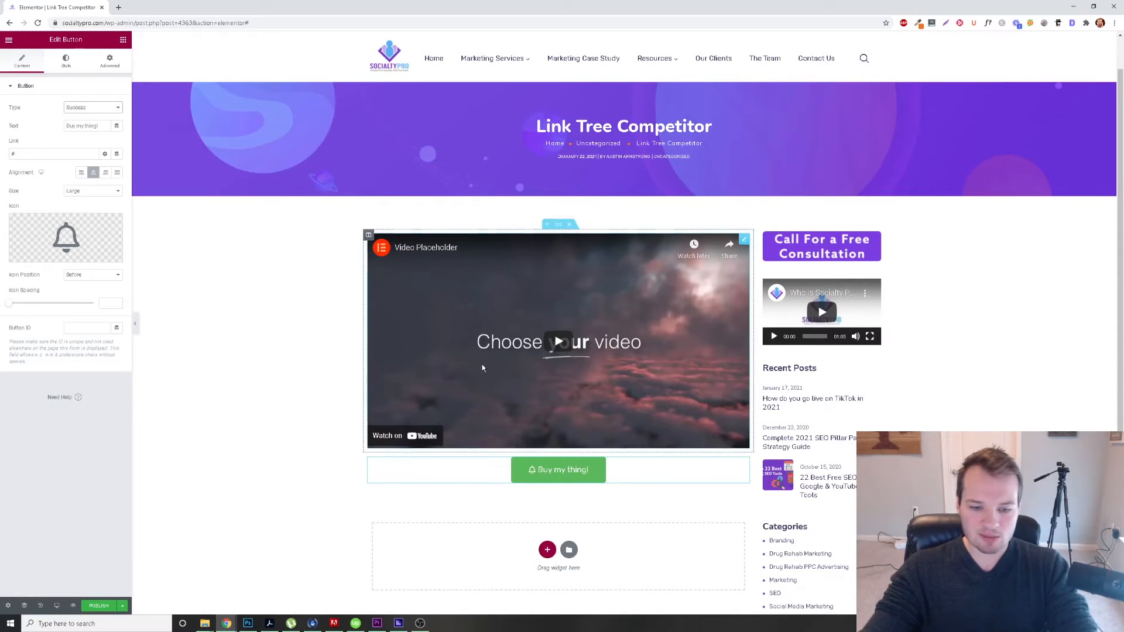
pyautogui.click(320, 514)
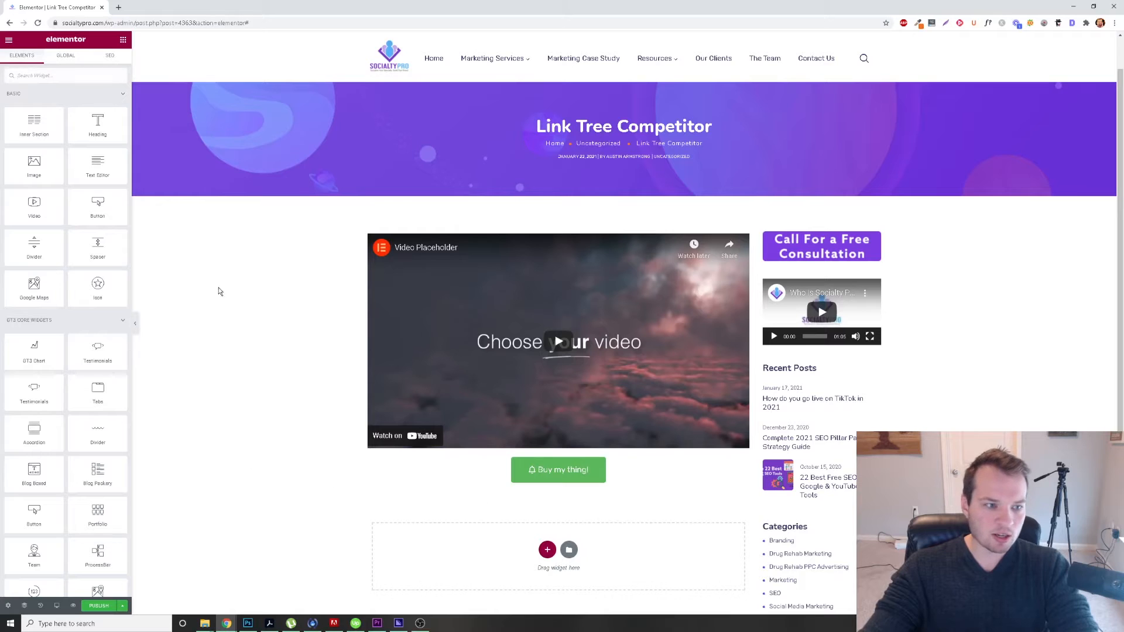
# Add a Social Icons widget in a new section below the button and move that section above the video
pyautogui.scroll(-3, 240, 301)
pyautogui.scroll(3, 165, 289)
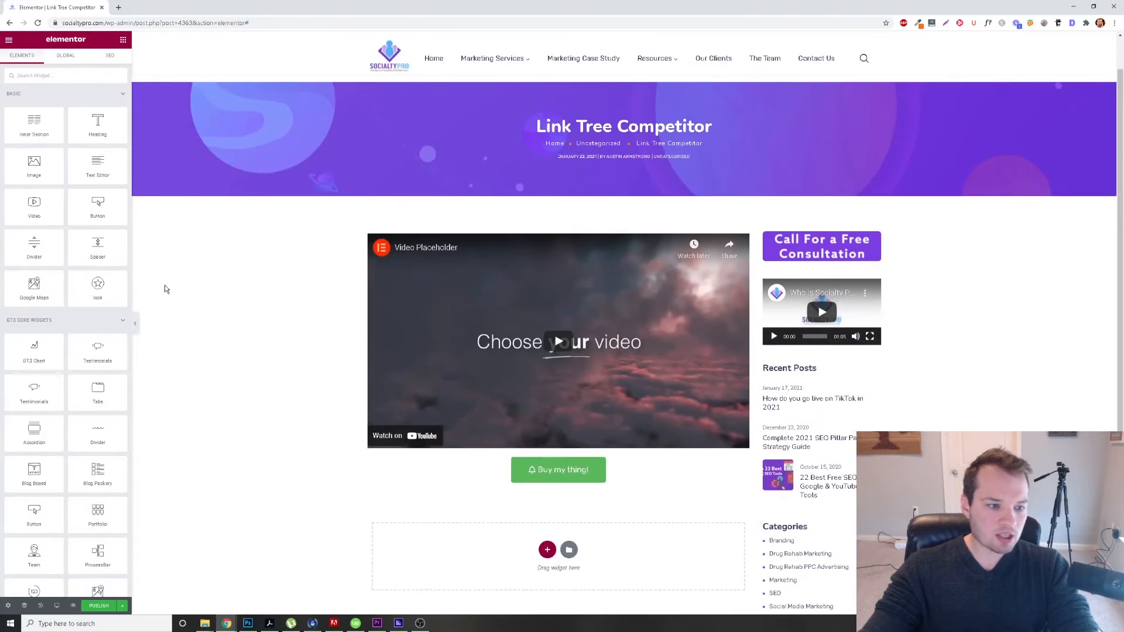
pyautogui.scroll(-2, 165, 289)
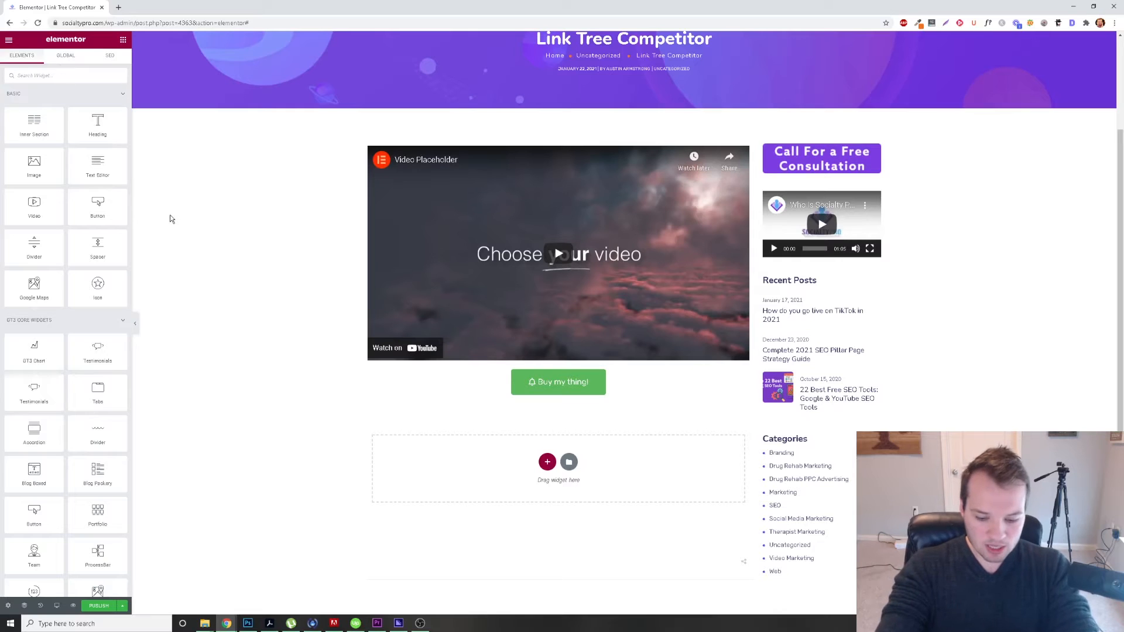
pyautogui.write('social')
pyautogui.moveTo(24, 119); pyautogui.dragTo(557, 463)
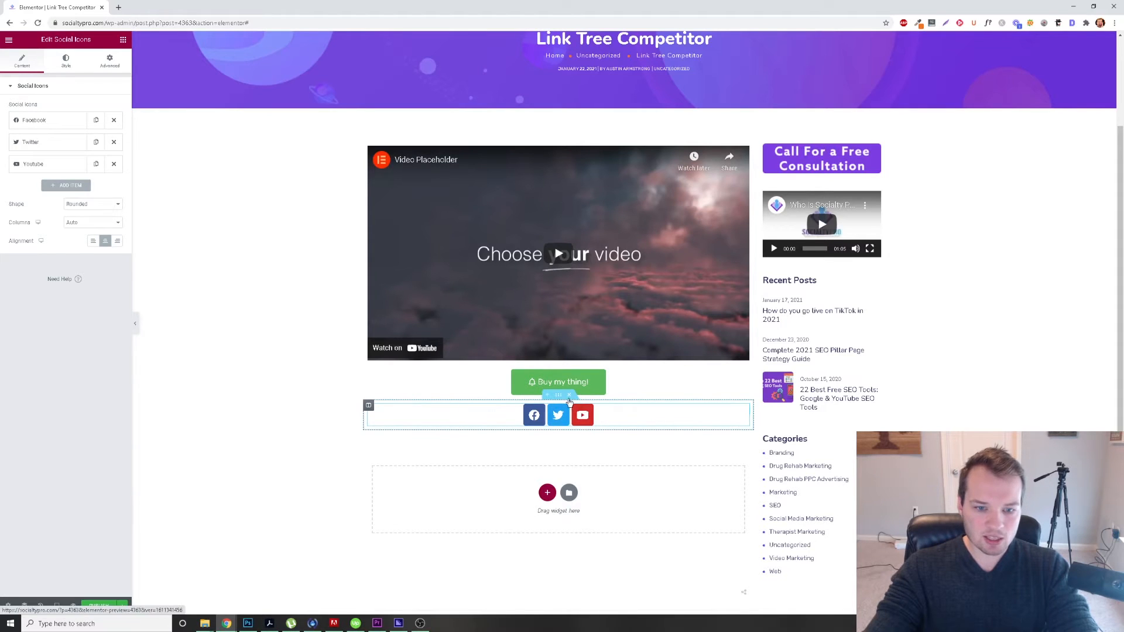
pyautogui.moveTo(559, 395); pyautogui.dragTo(585, 147)
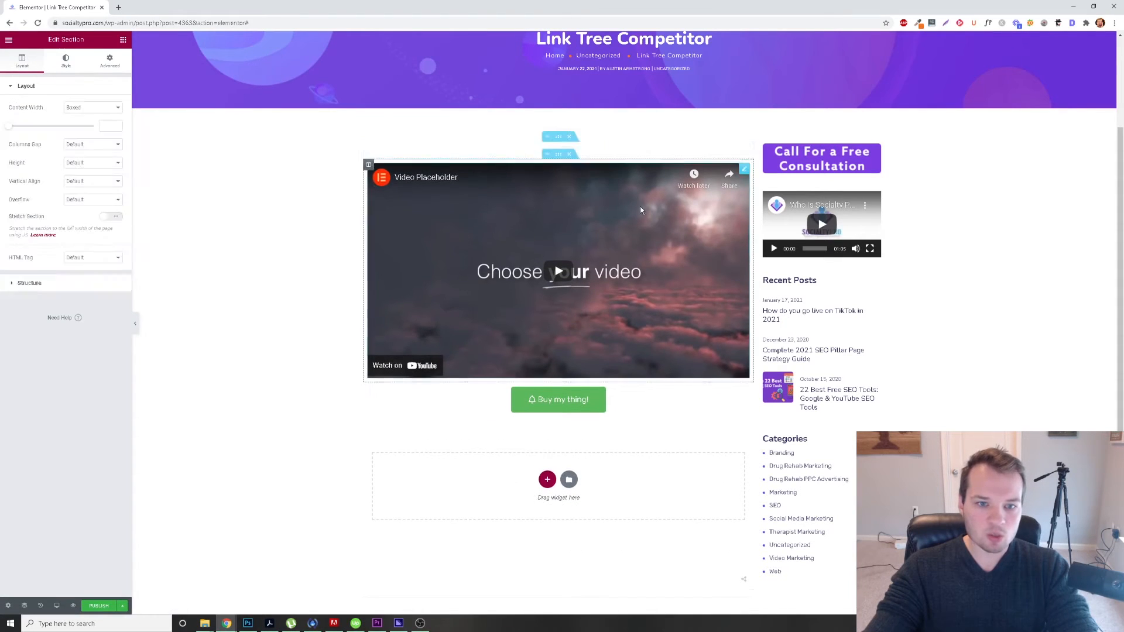
# Add a Heading widget above the social icons with the title "Welcome To my Link Tree!"
pyautogui.click(122, 40)
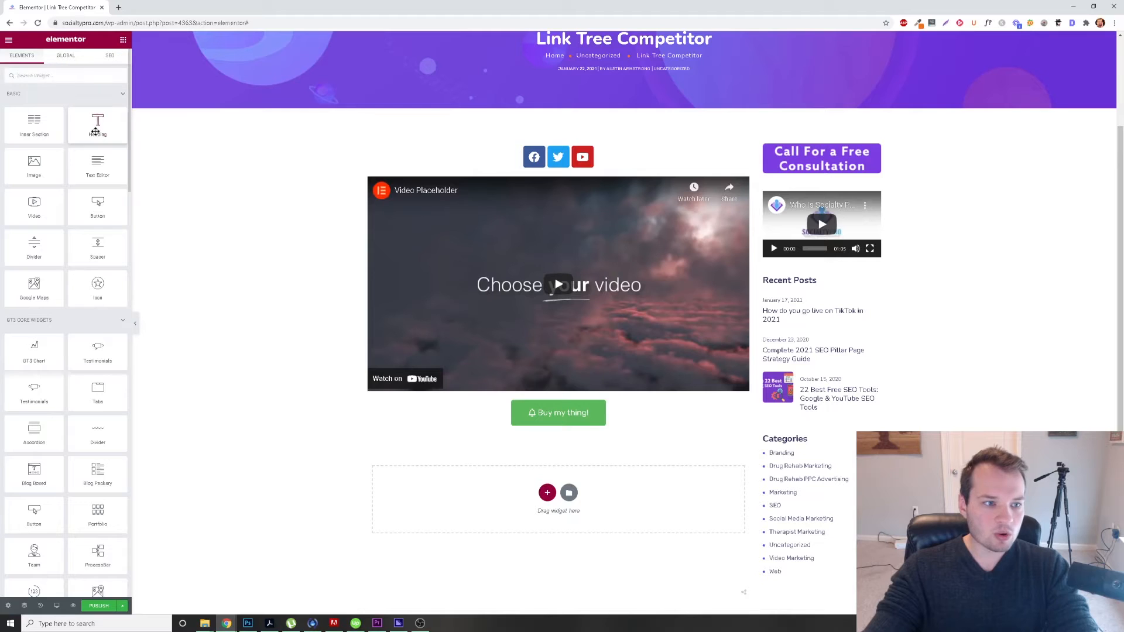
pyautogui.moveTo(98, 126); pyautogui.dragTo(579, 160)
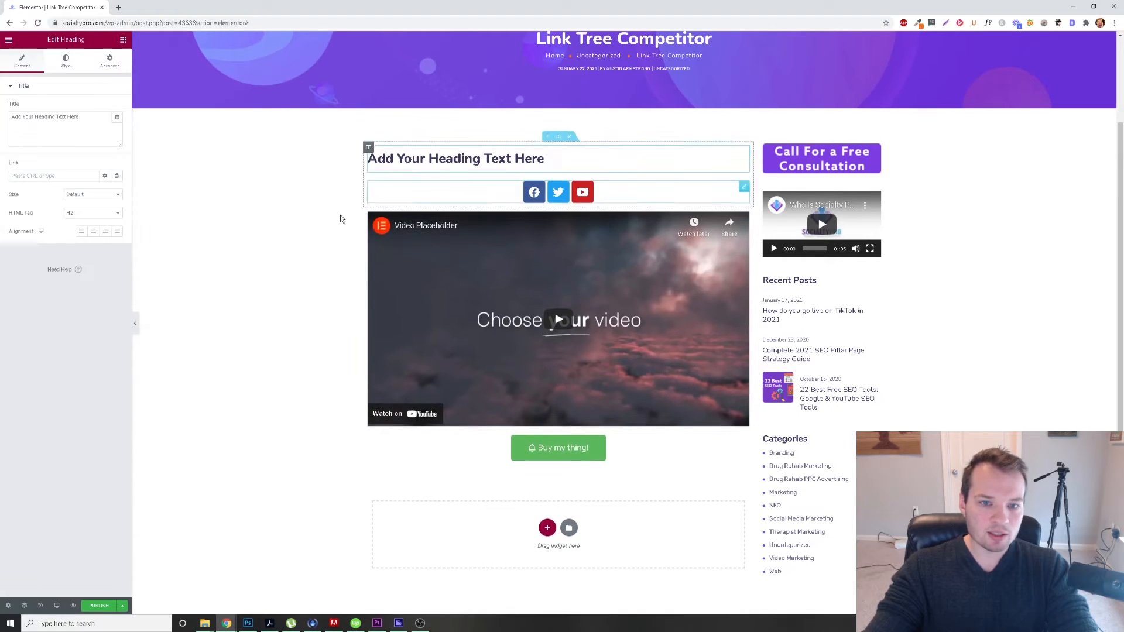
pyautogui.write('We')
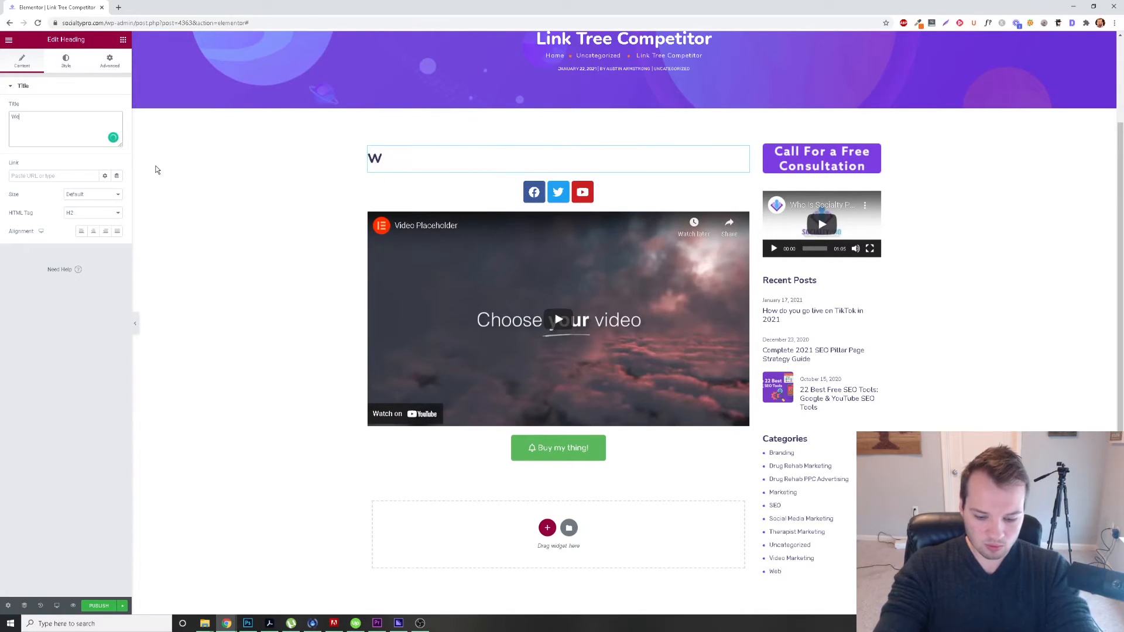
pyautogui.write('lcome To my ')
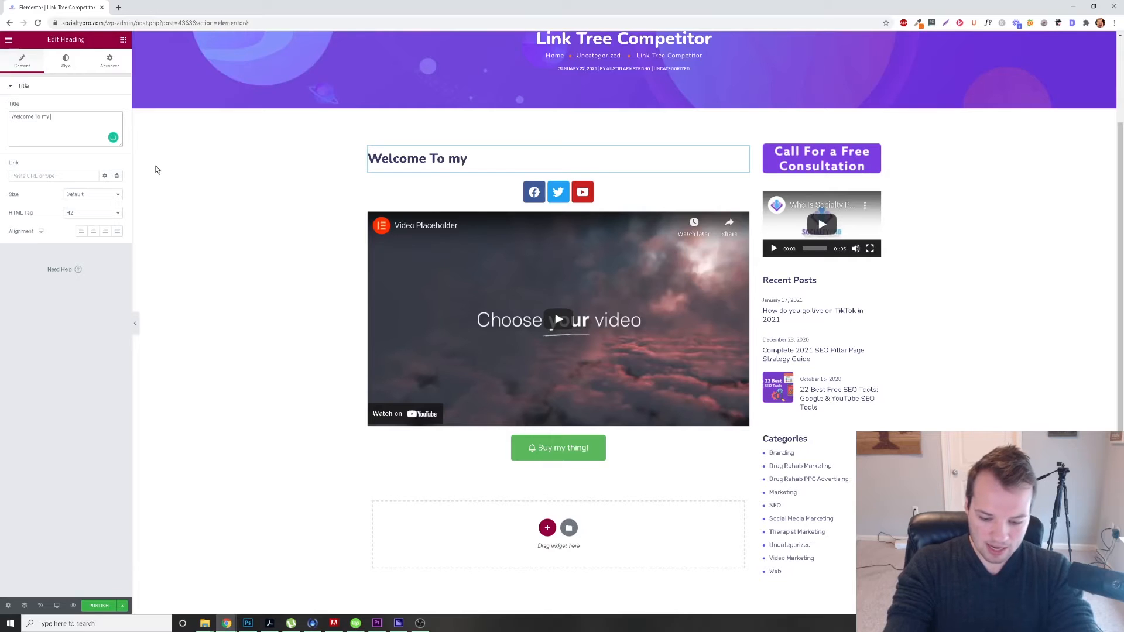
pyautogui.write('Link Tree!')
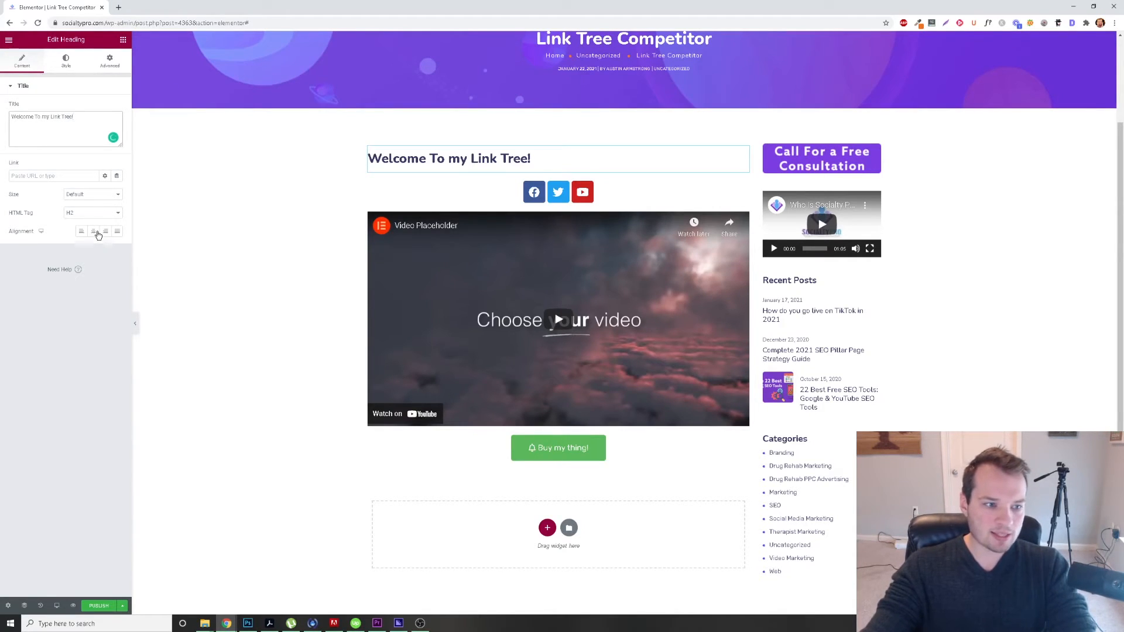
# Center the "Welcome To my Link Tree!" heading and add a Google Maps widget in a new section below the "Buy my thing!" button
pyautogui.click(96, 232)
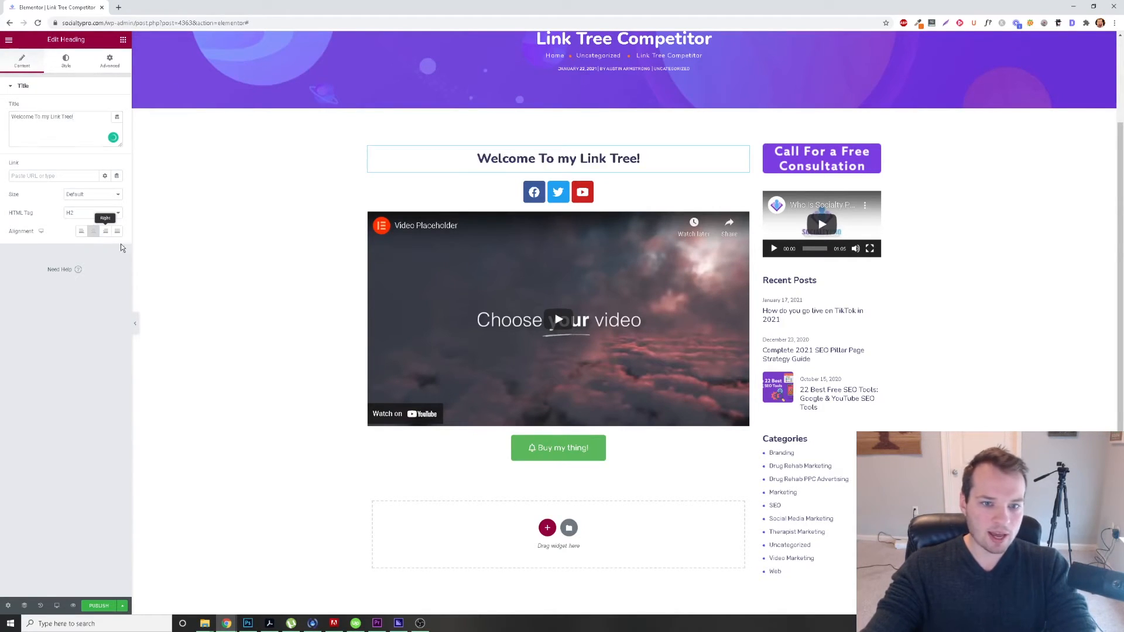
pyautogui.moveTo(33, 283); pyautogui.dragTo(587, 575)
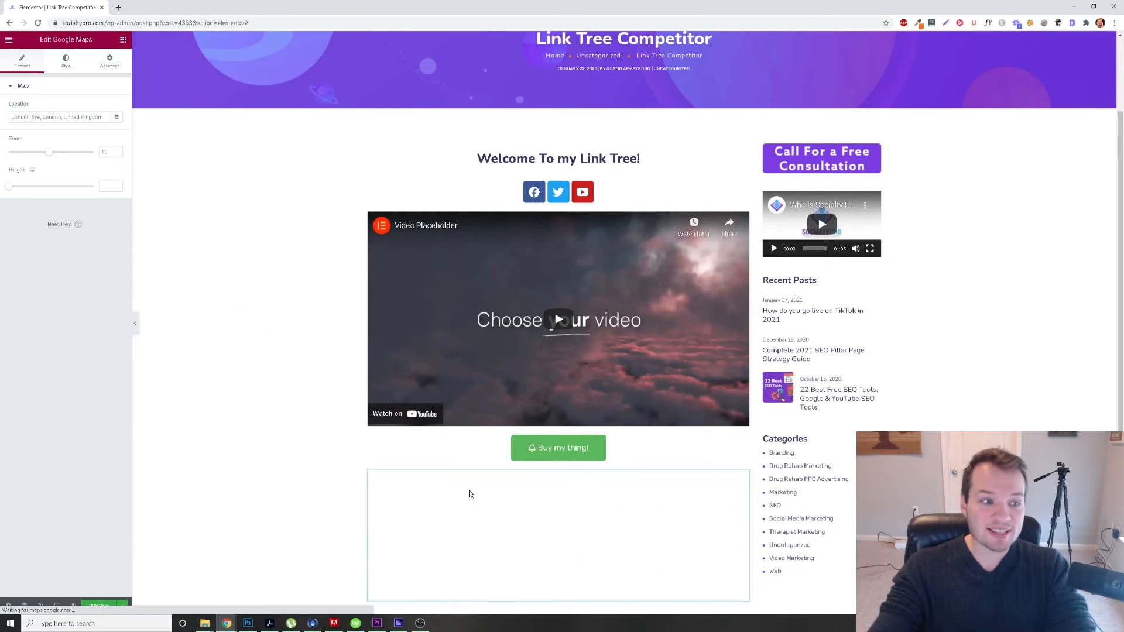
pyautogui.scroll(-2, 683, 387)
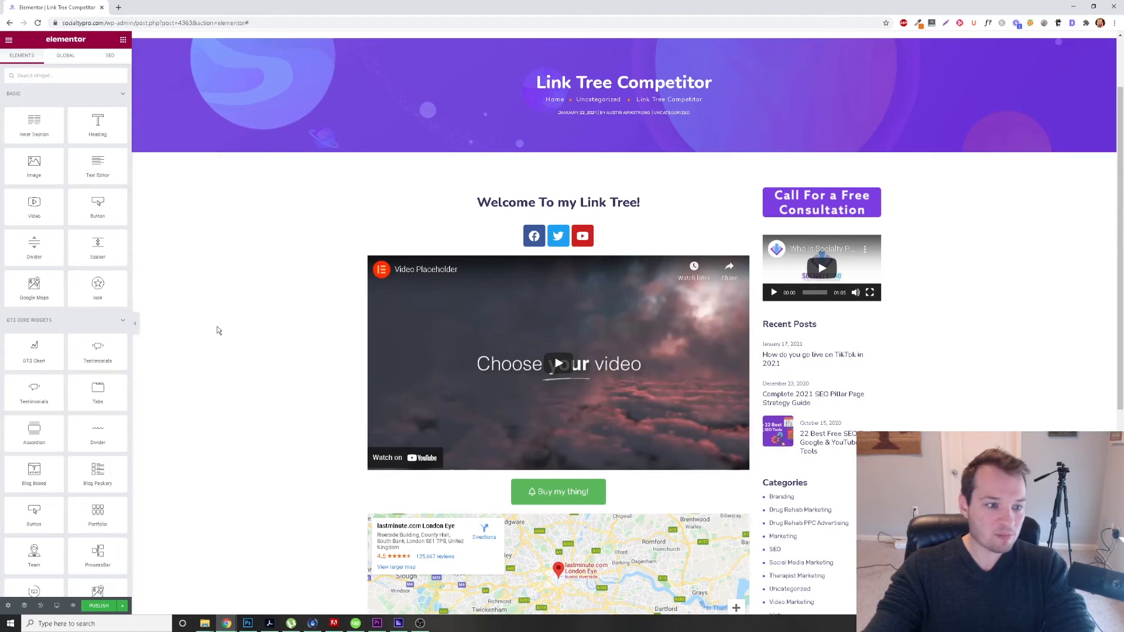
# Add a second button below "Buy my thing!", centered, with size Large and type Success
pyautogui.moveTo(97, 208); pyautogui.dragTo(562, 519)
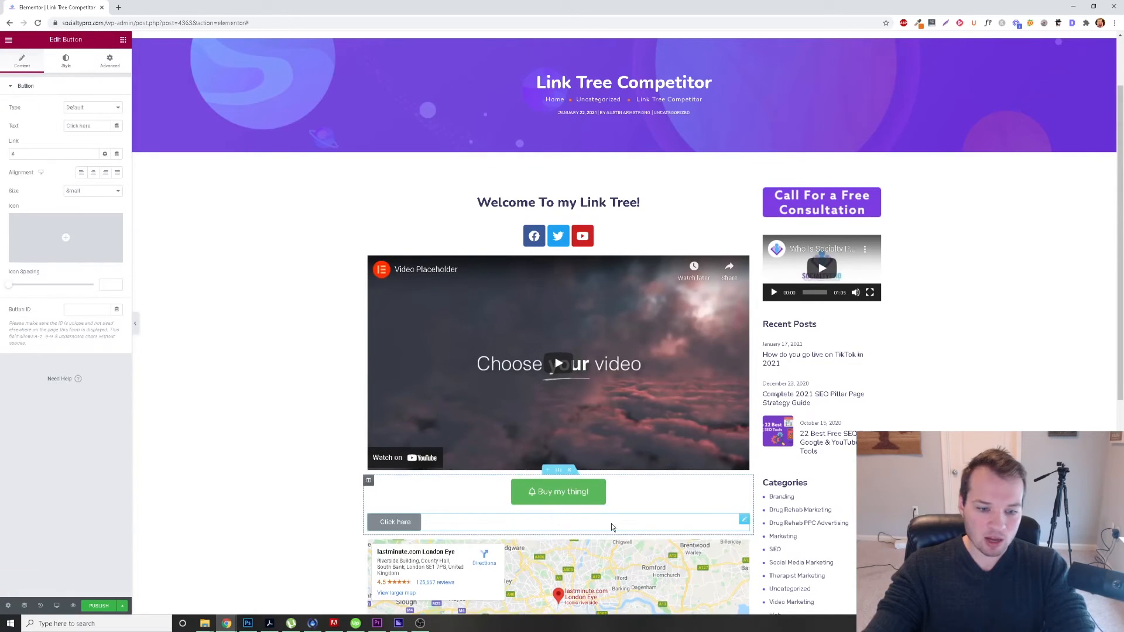
pyautogui.click(93, 197)
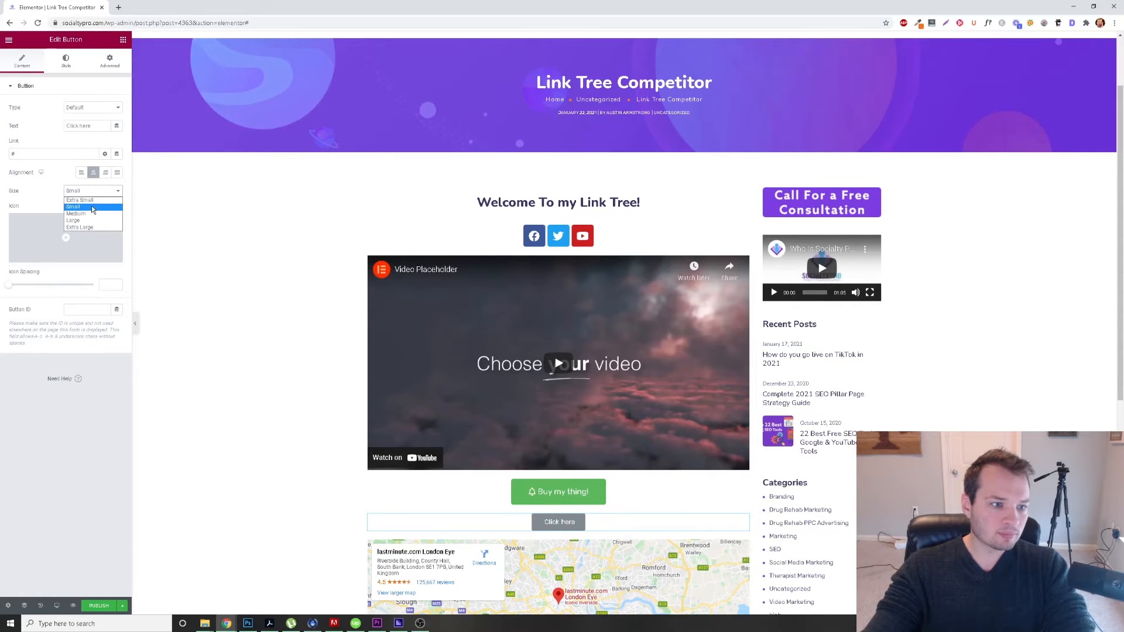
pyautogui.click(89, 220)
pyautogui.click(88, 108)
pyautogui.click(101, 131)
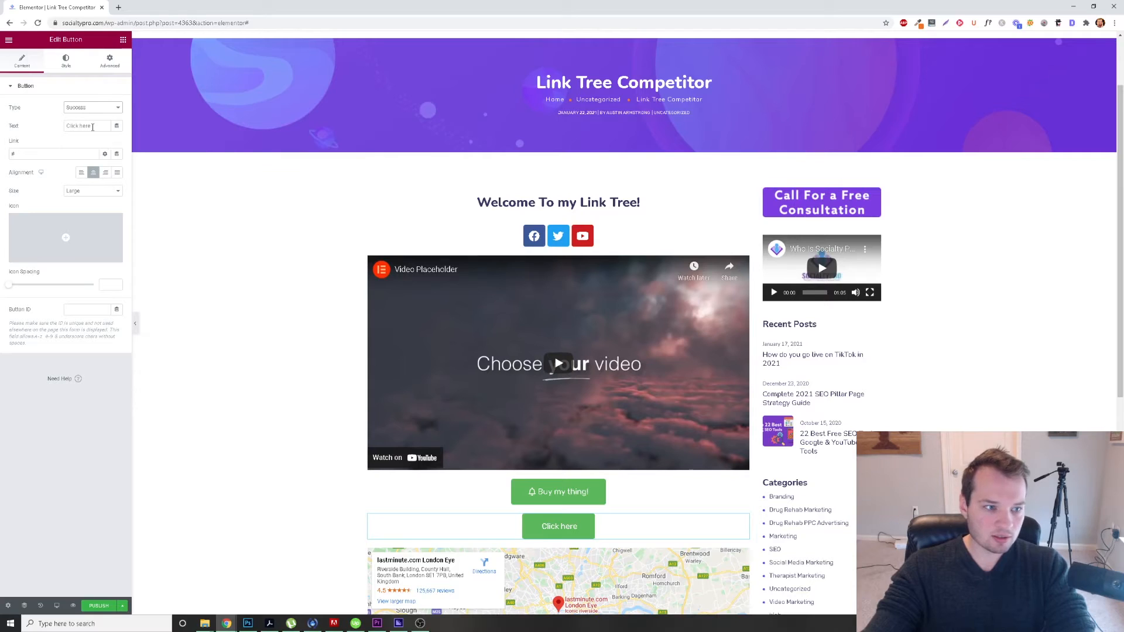
# Set the new button's text to "text here!!!!!!!!"
pyautogui.tripleClick(93, 125)
pyautogui.write('text he')
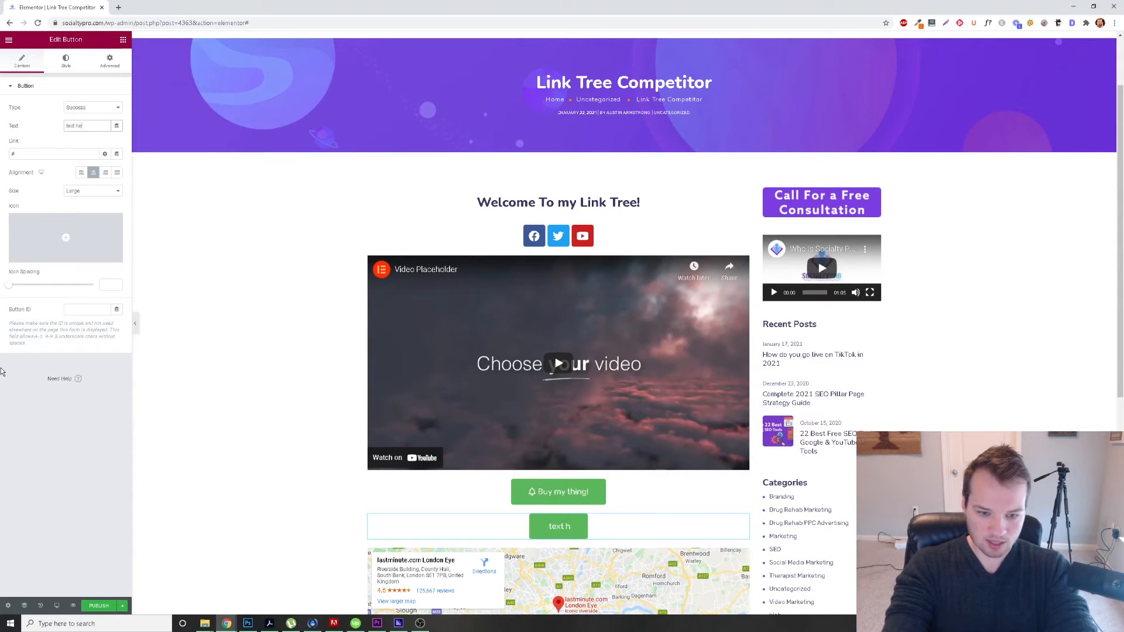
pyautogui.write('re!!!!!')
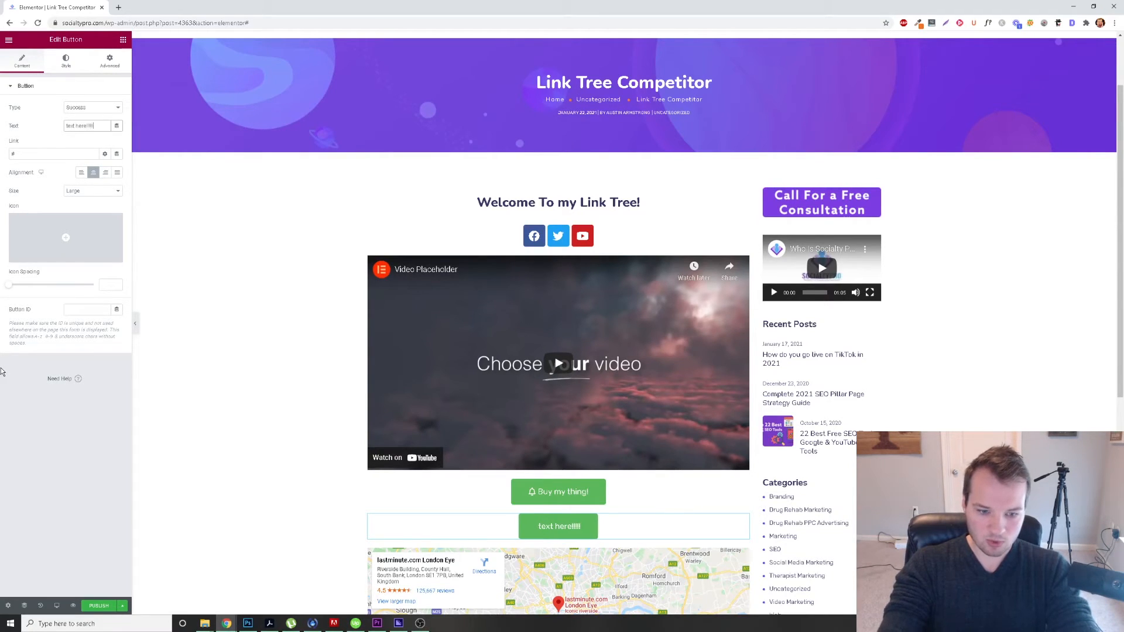
pyautogui.write('!!!')
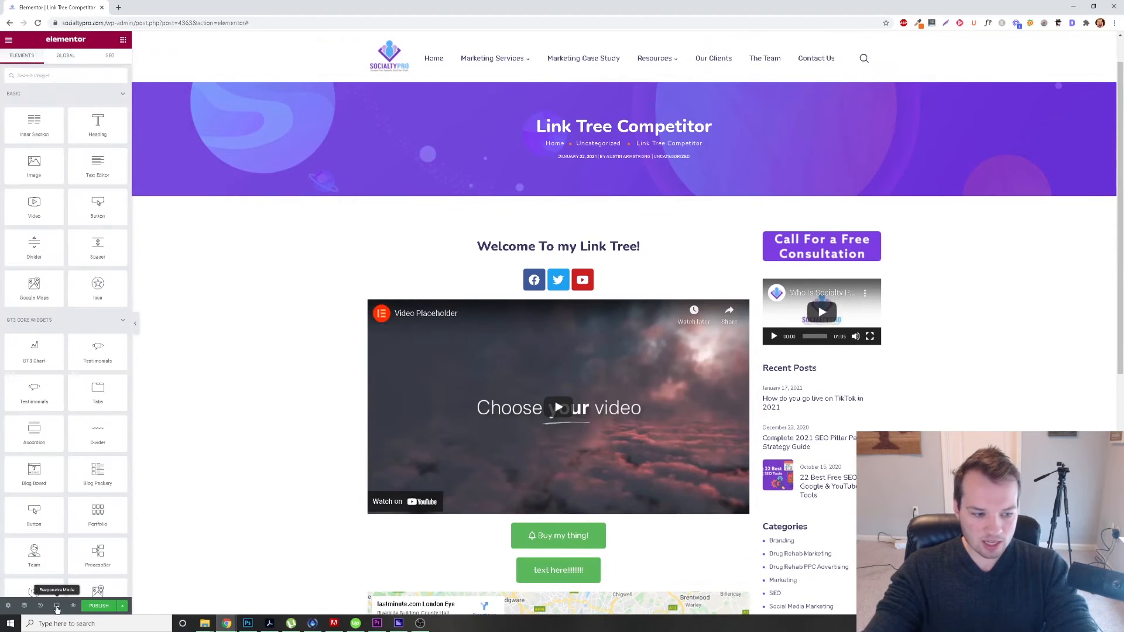
# Switch to the Mobile responsive preview and examine the page layout from the site header down to the map
pyautogui.click(56, 607)
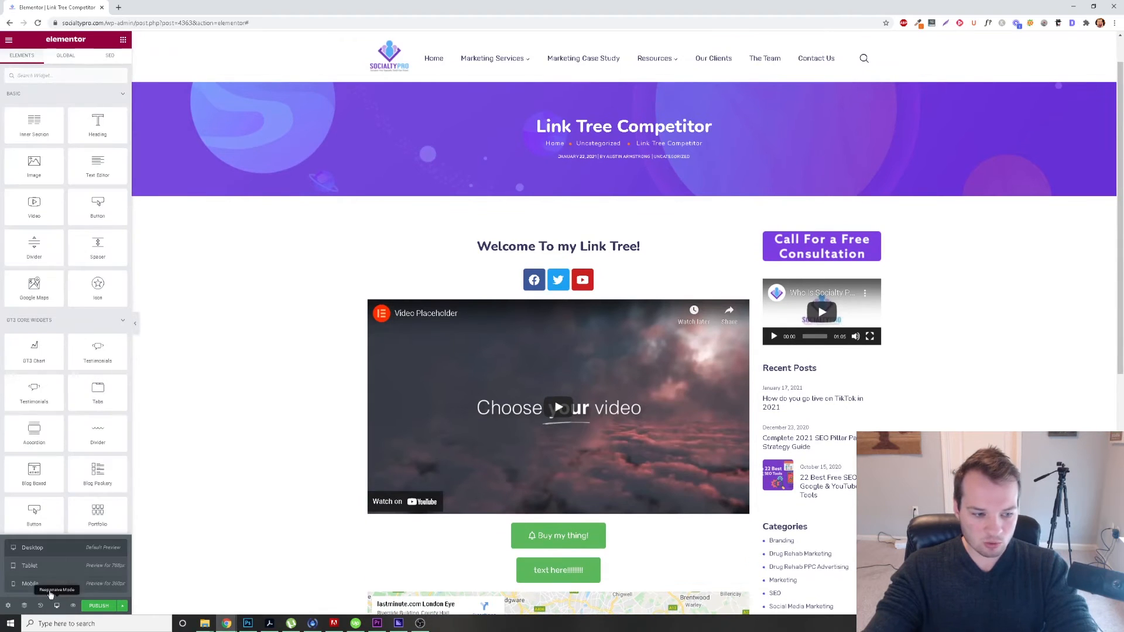
pyautogui.click(33, 584)
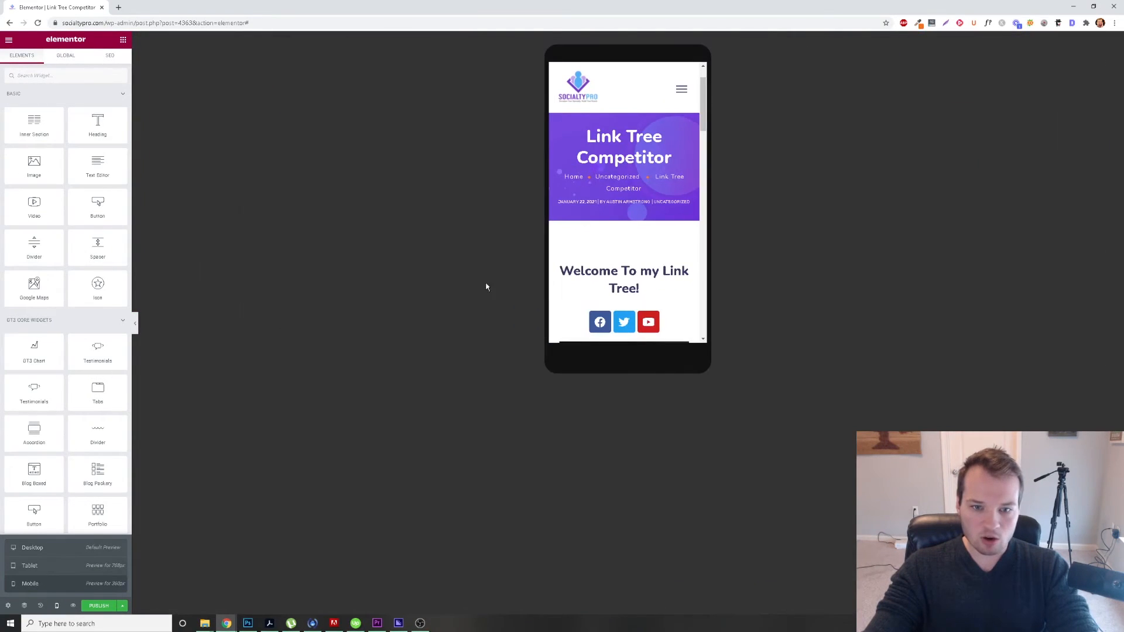
pyautogui.moveTo(704, 104); pyautogui.dragTo(722, 138)
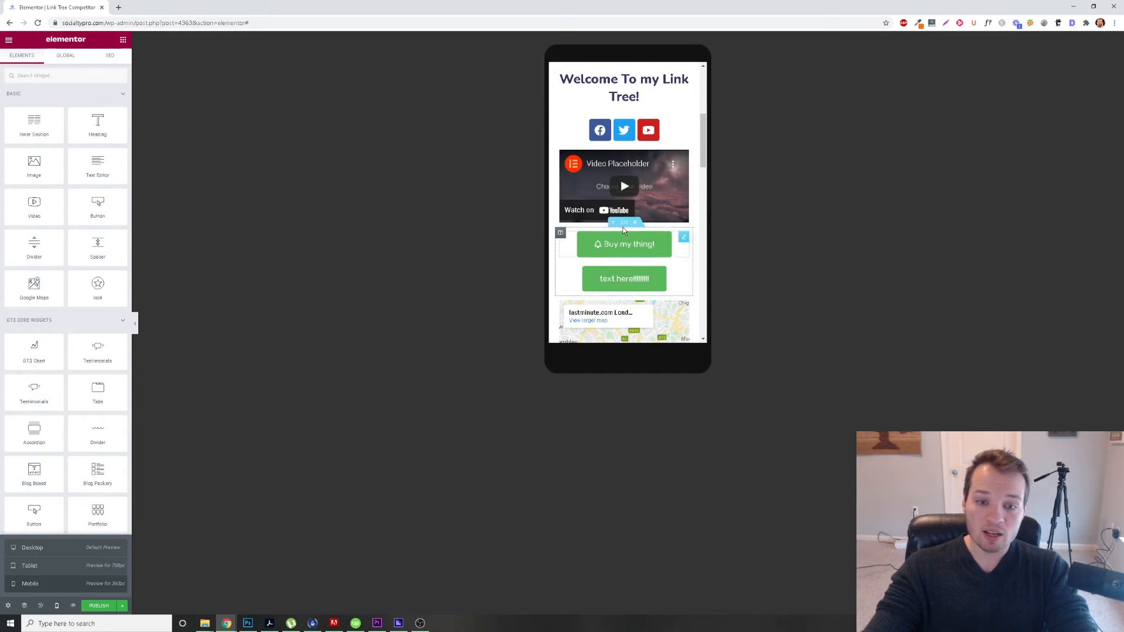
pyautogui.scroll(-3, 603, 114)
pyautogui.scroll(3, 620, 257)
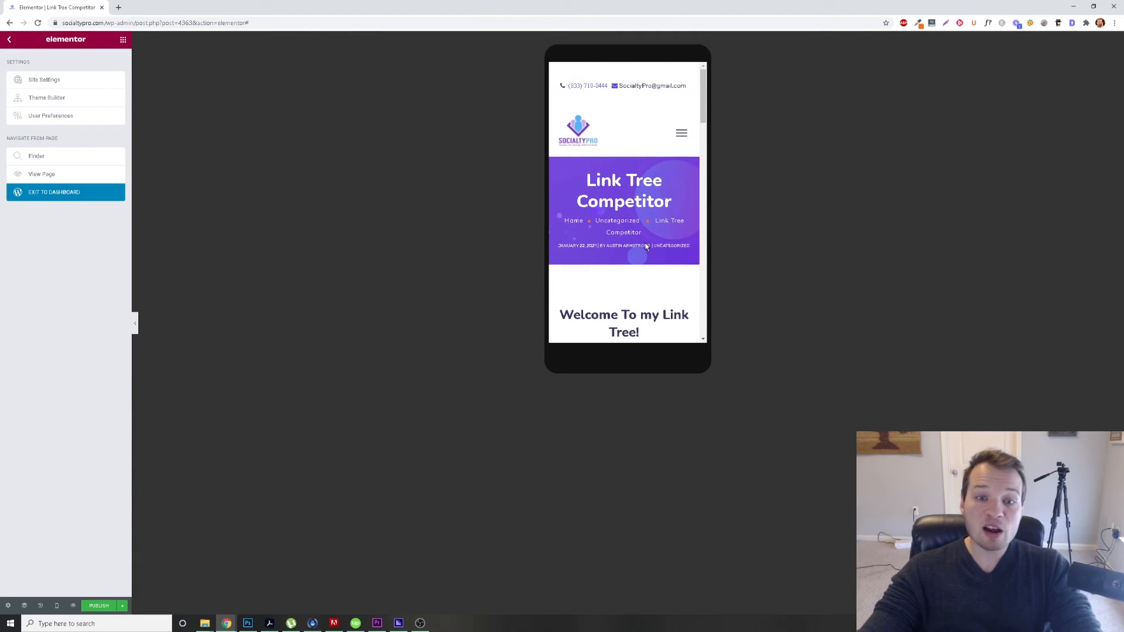
pyautogui.scroll(-3, 603, 261)
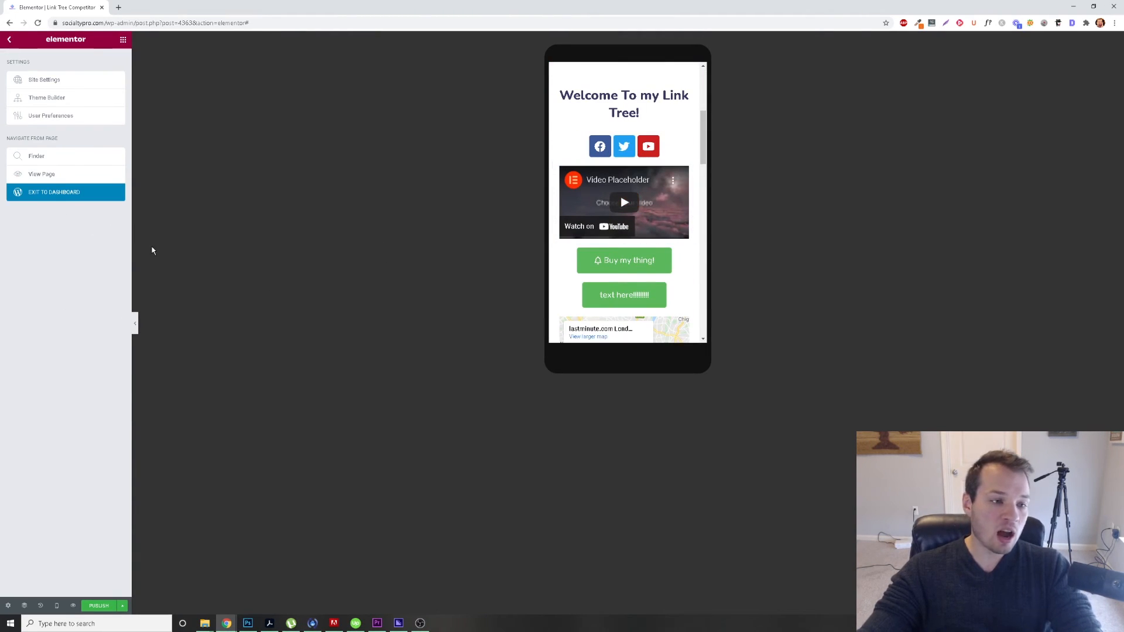
pyautogui.scroll(3, 669, 174)
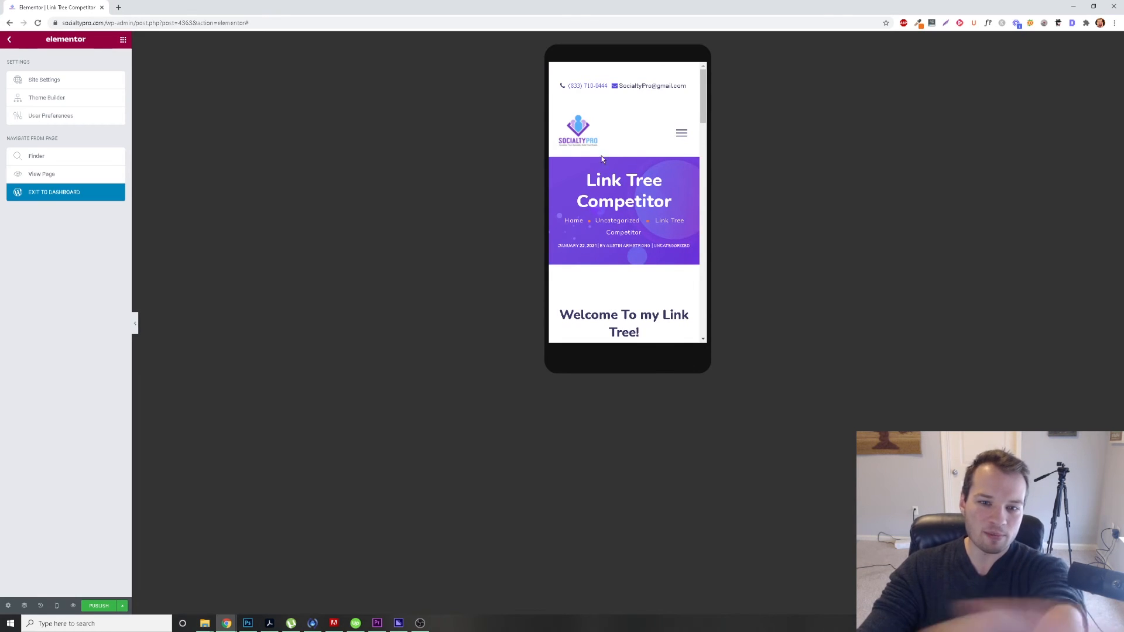
pyautogui.scroll(-2, 651, 162)
pyautogui.scroll(1, 650, 163)
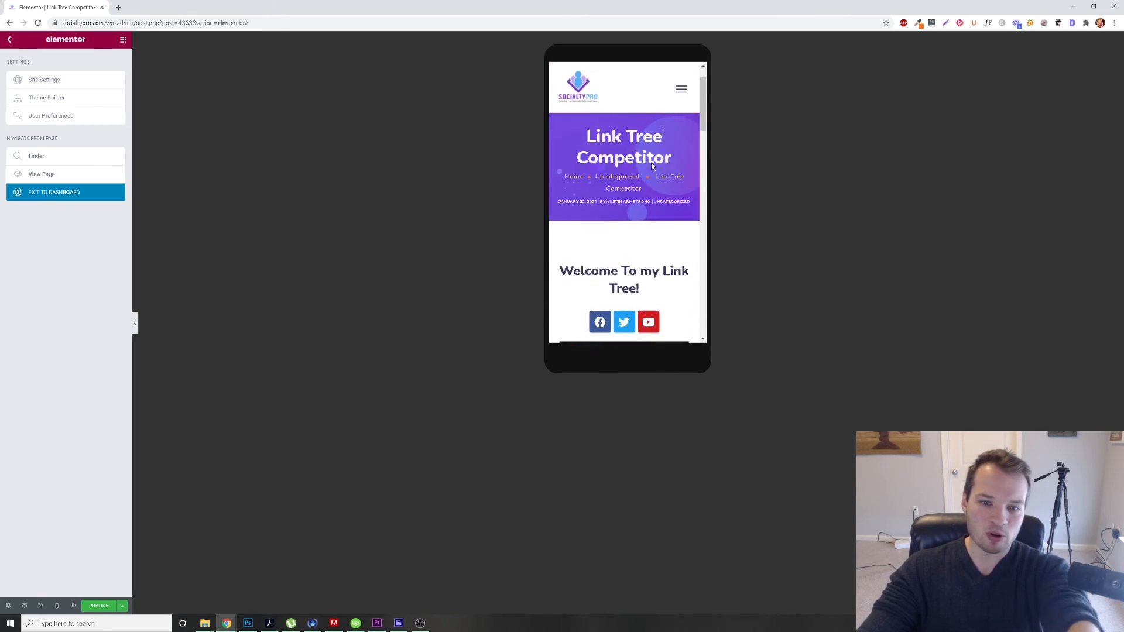
pyautogui.scroll(-3, 651, 163)
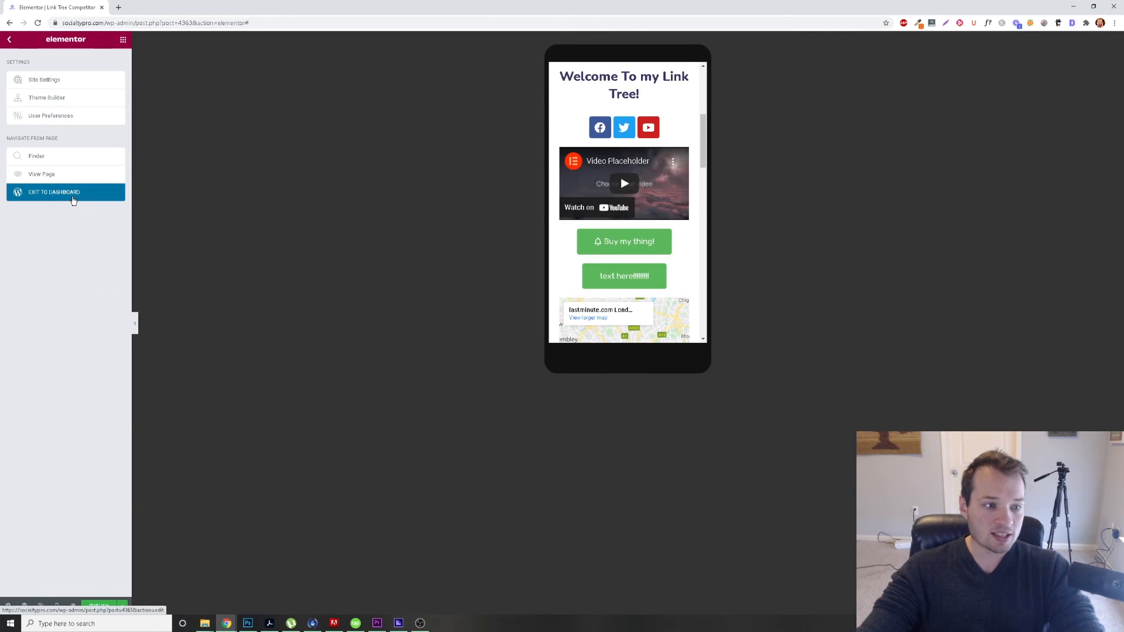
# Save the page as a draft and exit Elementor to the WordPress post editor
pyautogui.click(71, 201)
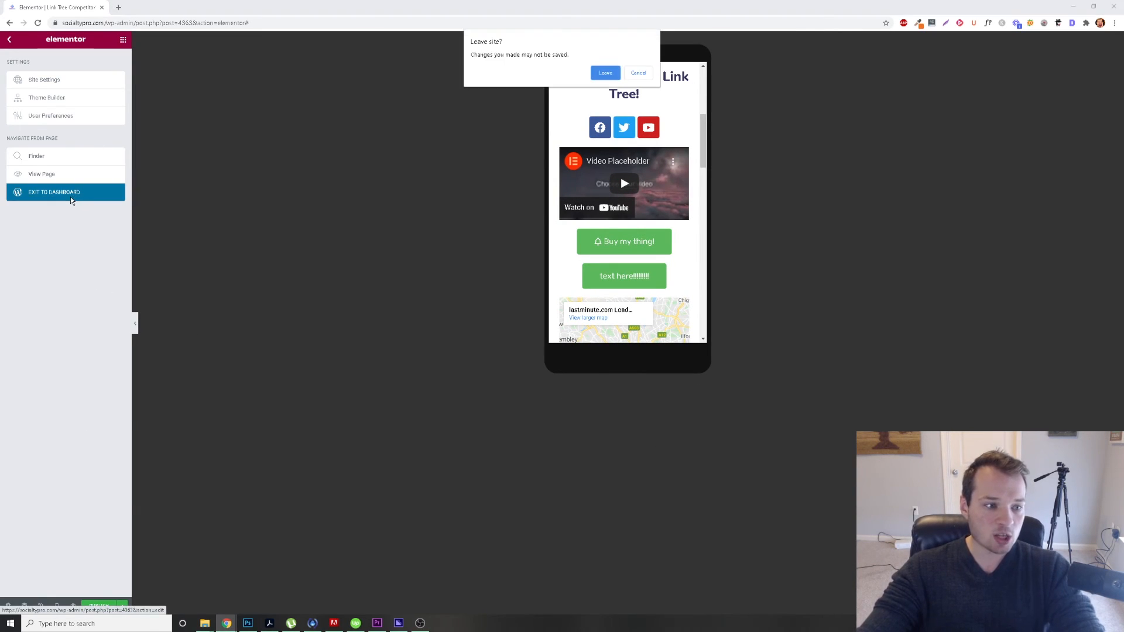
pyautogui.click(639, 73)
pyautogui.click(122, 606)
pyautogui.click(39, 568)
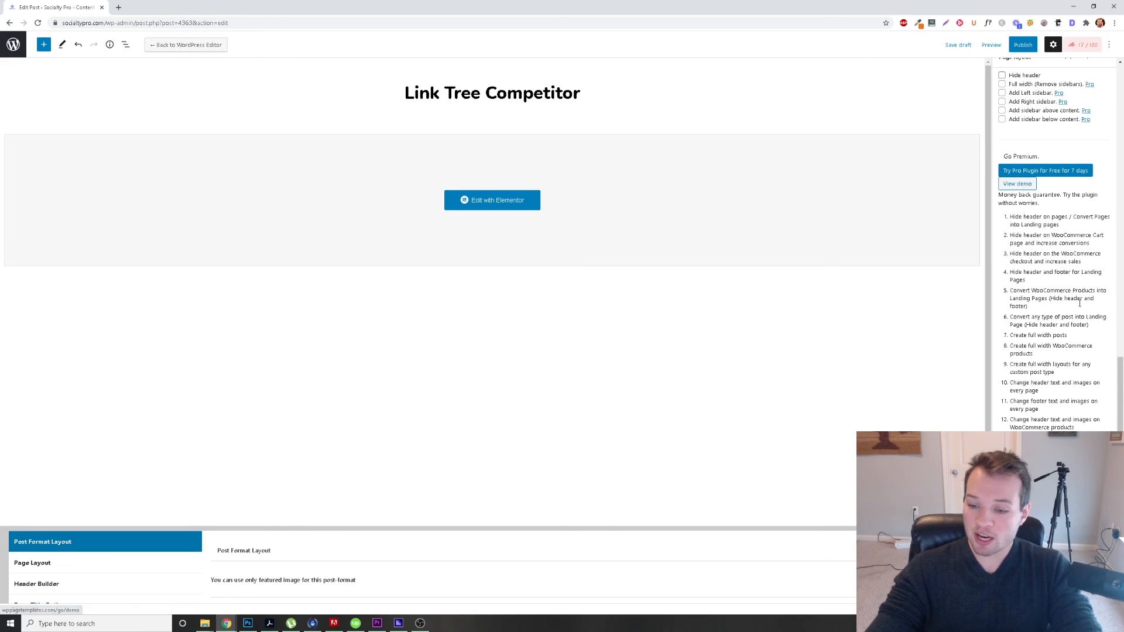
# Turn on "Hide the title" in the post's Hide Page and Post Title settings
pyautogui.scroll(15, 1080, 303)
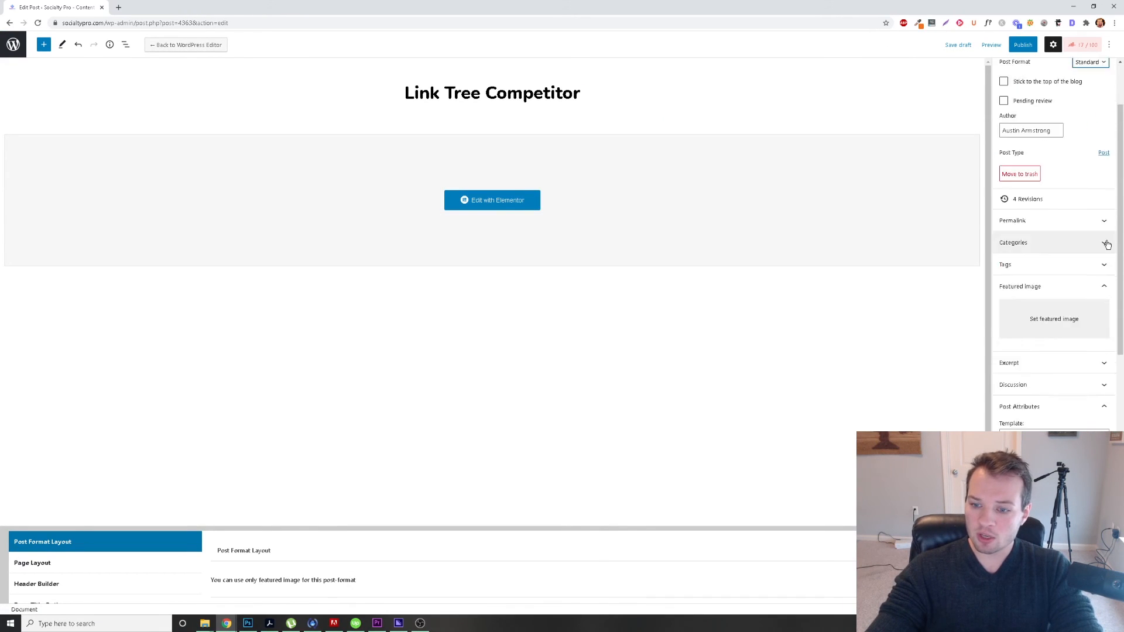
pyautogui.scroll(-2, 1097, 92)
pyautogui.scroll(3, 1096, 117)
pyautogui.scroll(-2, 1072, 220)
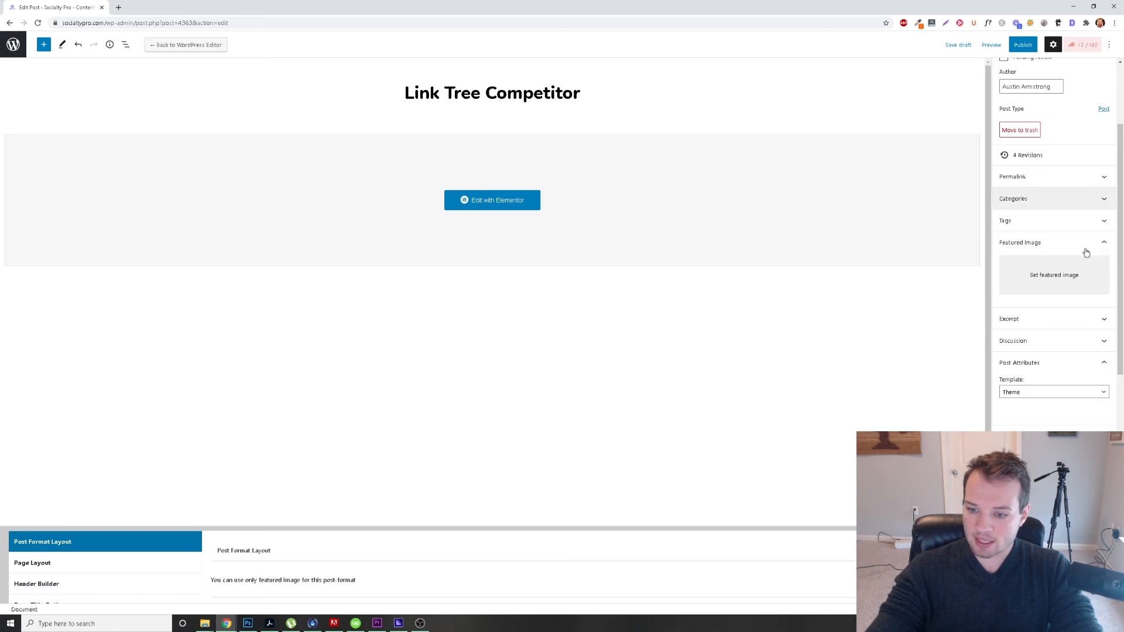
pyautogui.scroll(-3, 1086, 252)
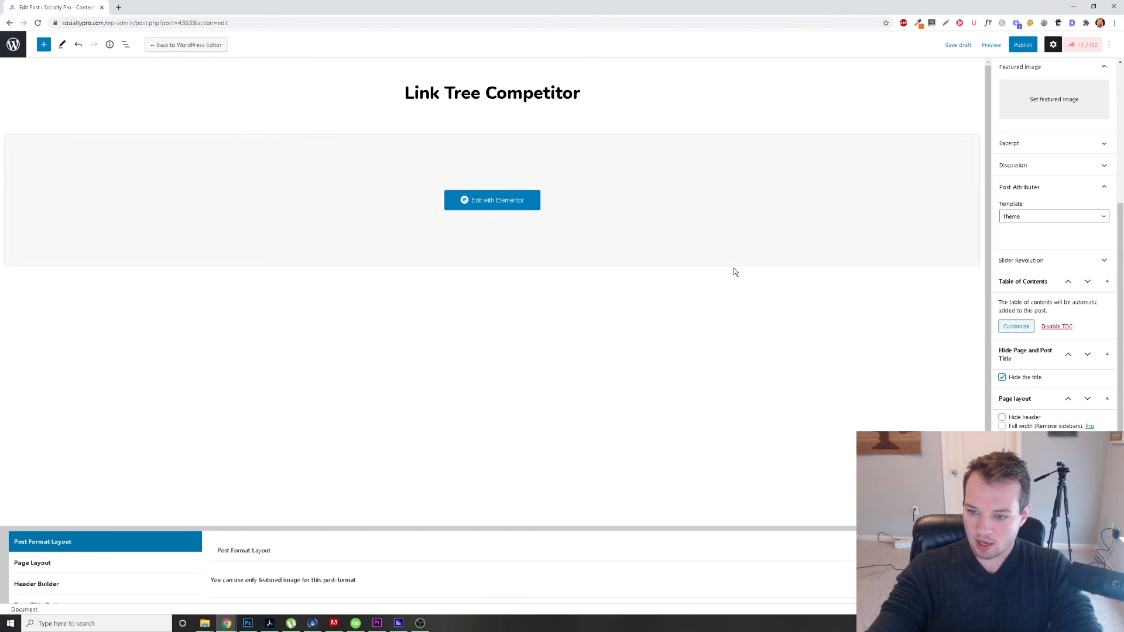
pyautogui.scroll(-1, 743, 326)
# Set the Page Sidebar Layout to None in the post's Page Layout options
pyautogui.click(77, 519)
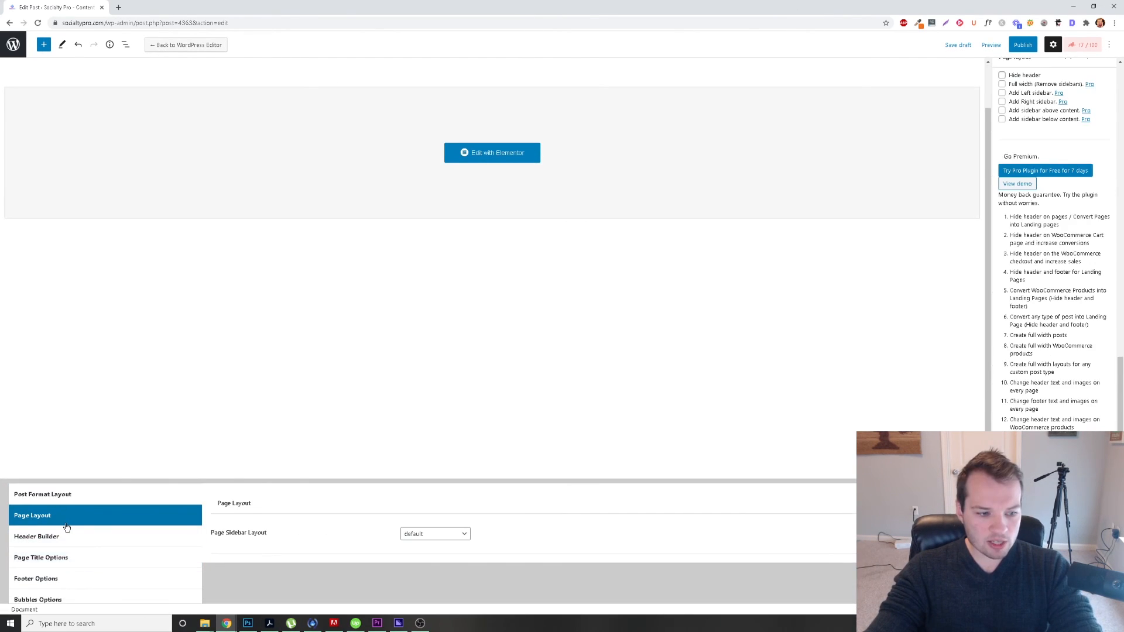
pyautogui.click(436, 534)
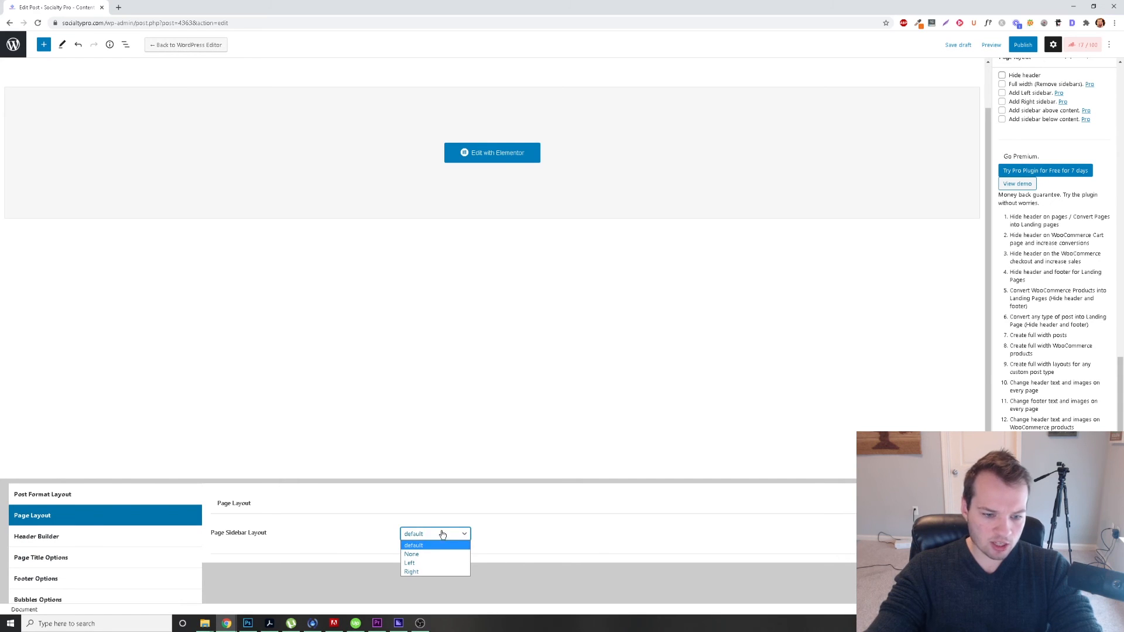
pyautogui.click(434, 554)
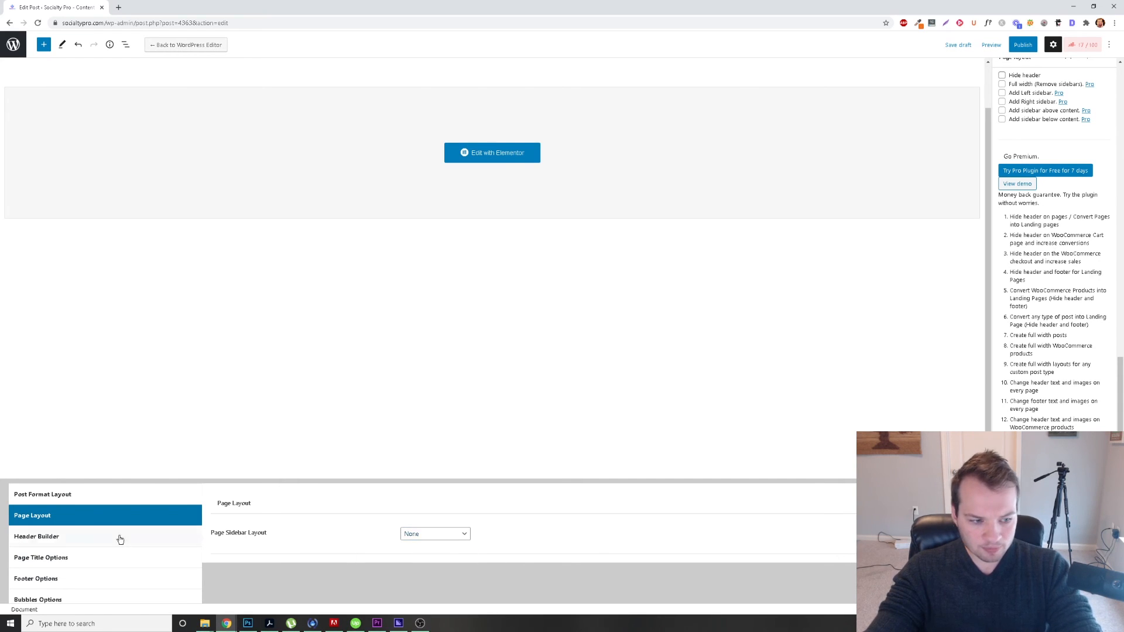
# Set Show Footer to no in the post's Footer Options
pyautogui.scroll(1, 68, 583)
pyautogui.scroll(-1, 74, 595)
pyautogui.click(71, 580)
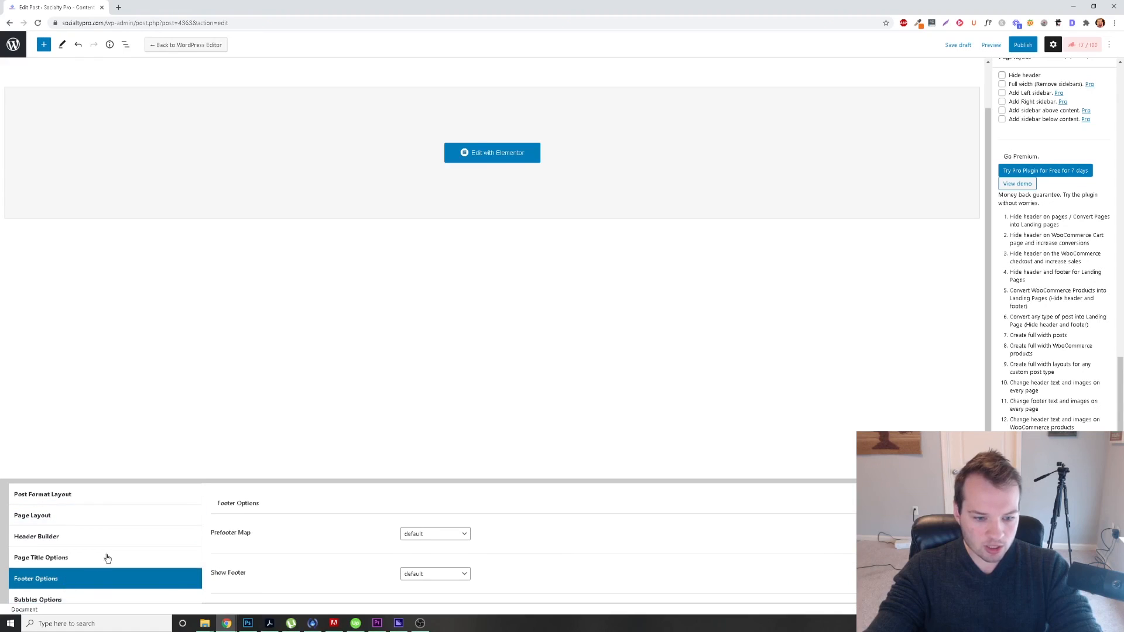
pyautogui.click(459, 574)
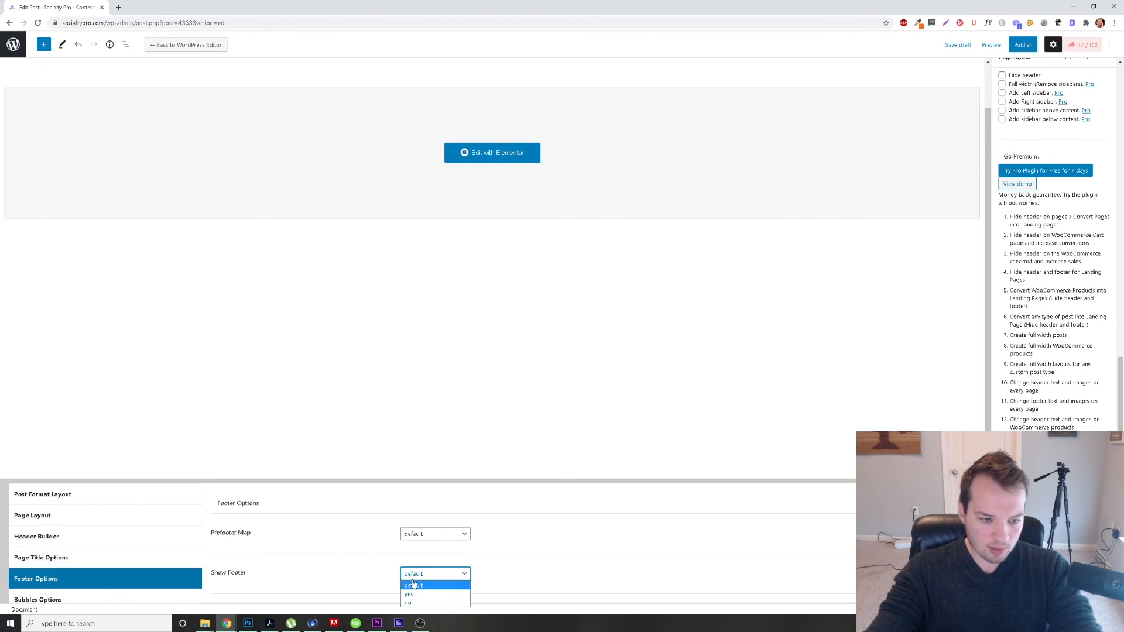
pyautogui.click(334, 551)
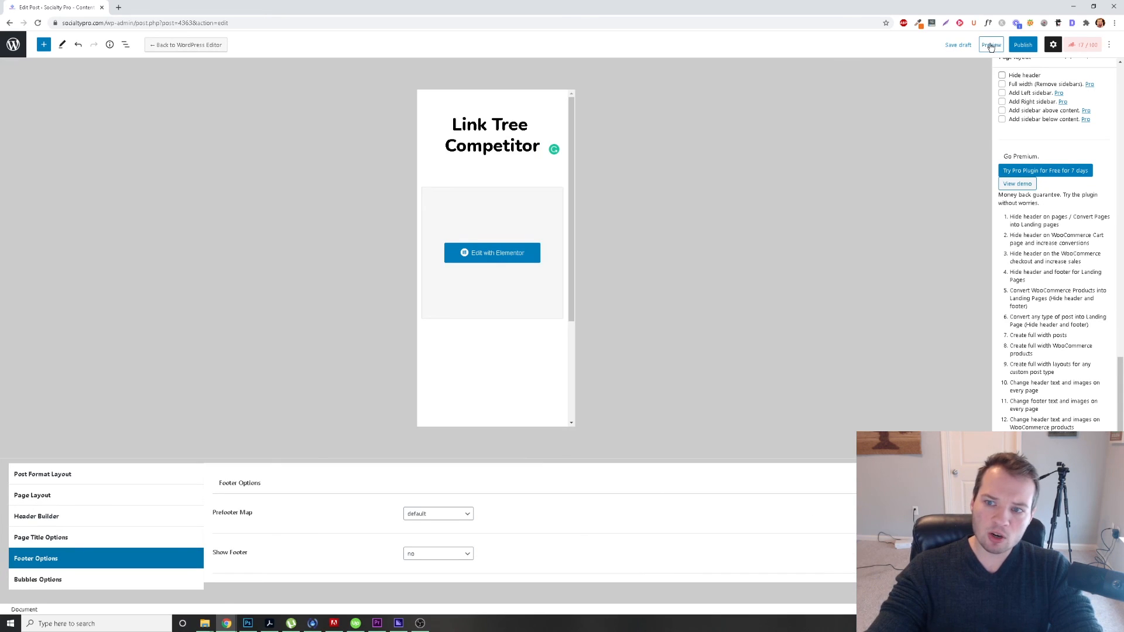
# Preview the post in a new tab and check its layout in a browser window narrowed to about phone width
pyautogui.click(991, 45)
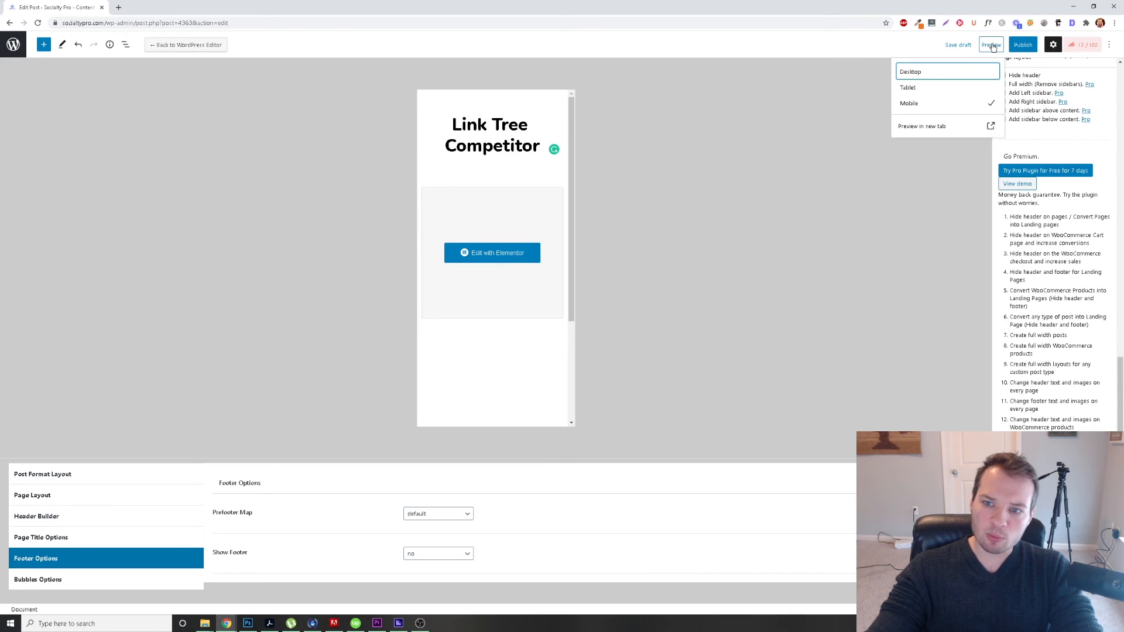
pyautogui.click(923, 126)
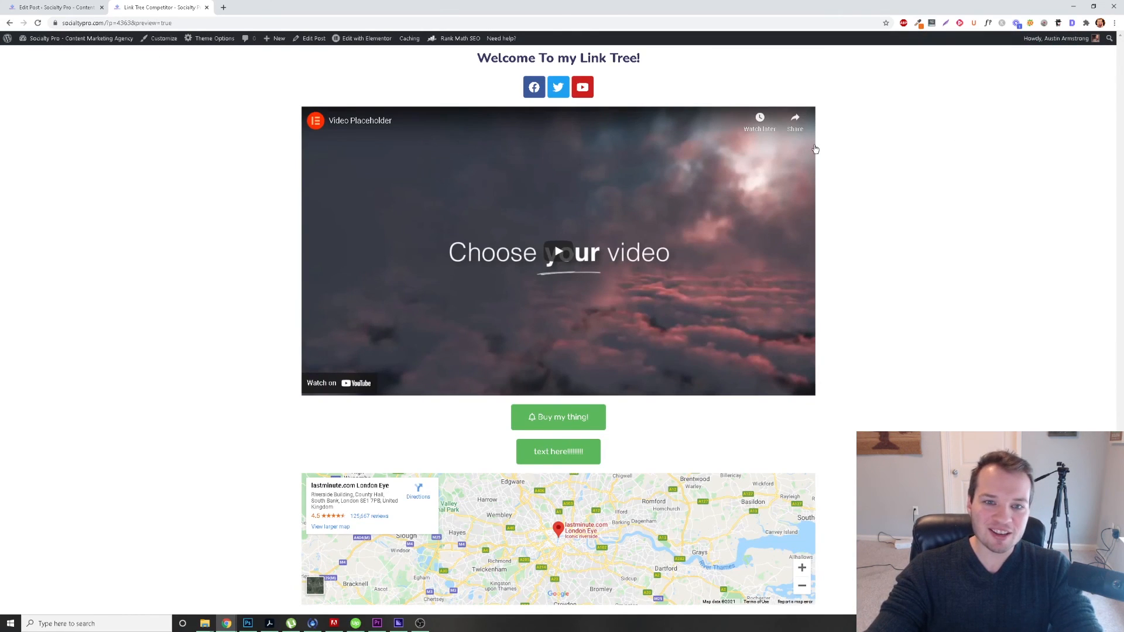
pyautogui.click(1093, 7)
pyautogui.moveTo(495, 233); pyautogui.dragTo(713, 233)
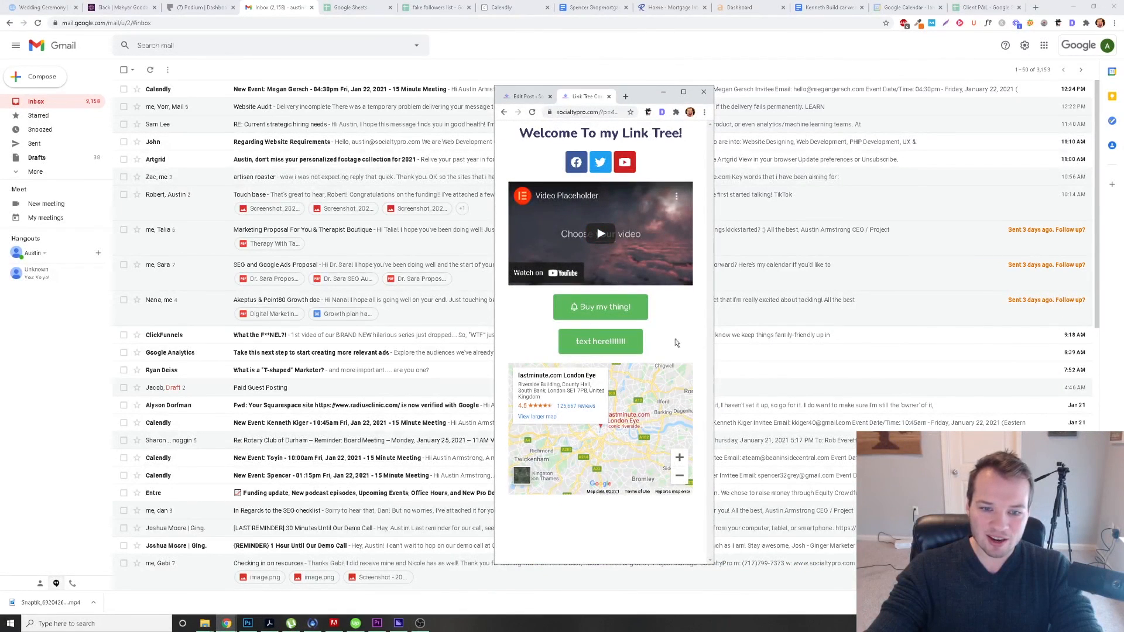
pyautogui.click(682, 93)
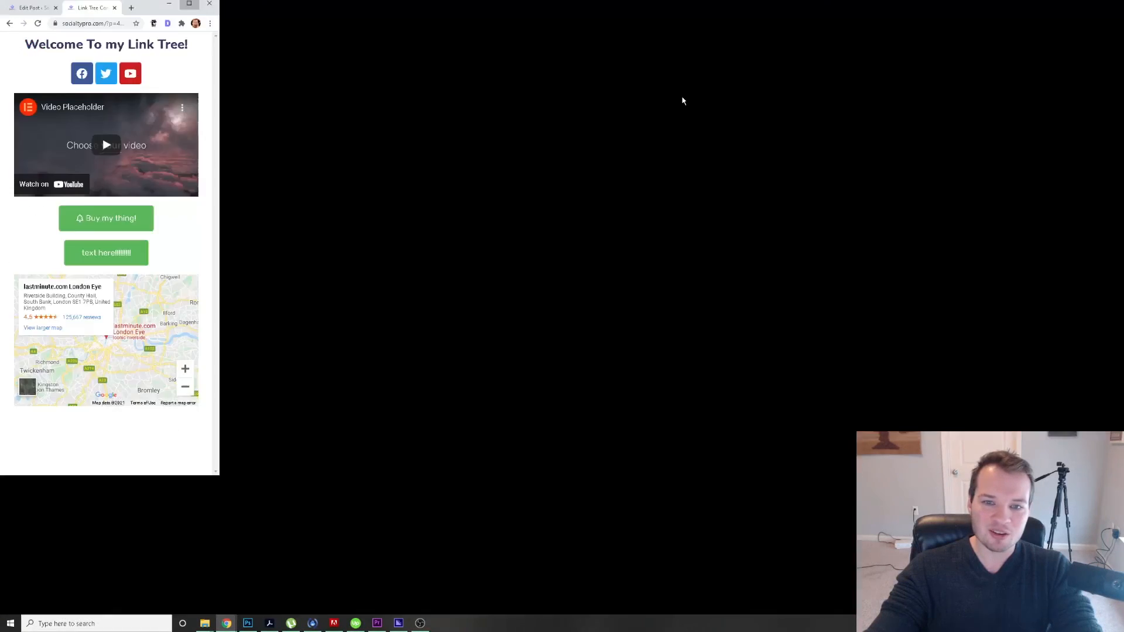